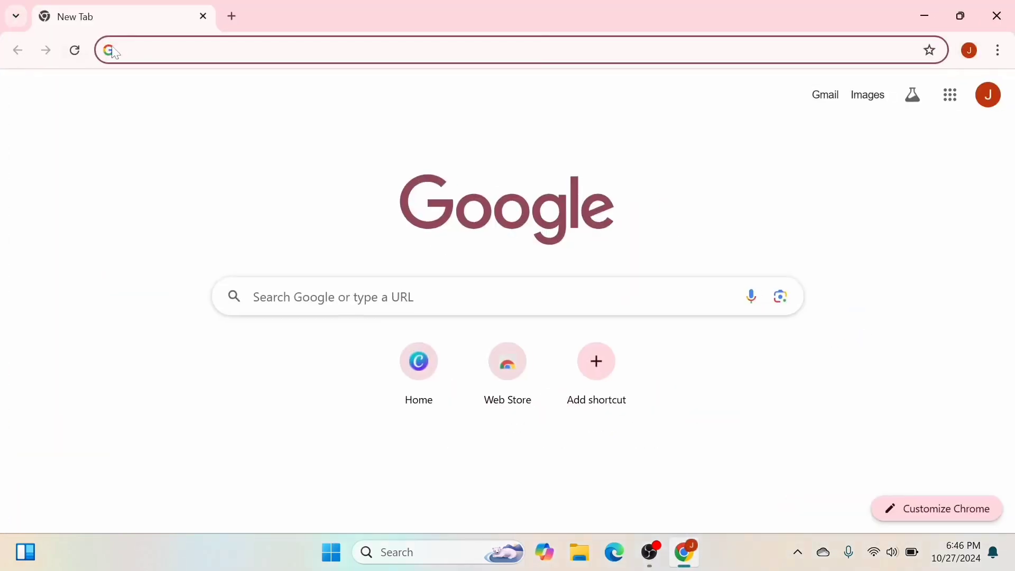
- Open canva.com and create a blank YouTube Thumbnail design
{"action": "left_click", "coordinate": [136, 48]}
{"action": "type", "text": "ca"}
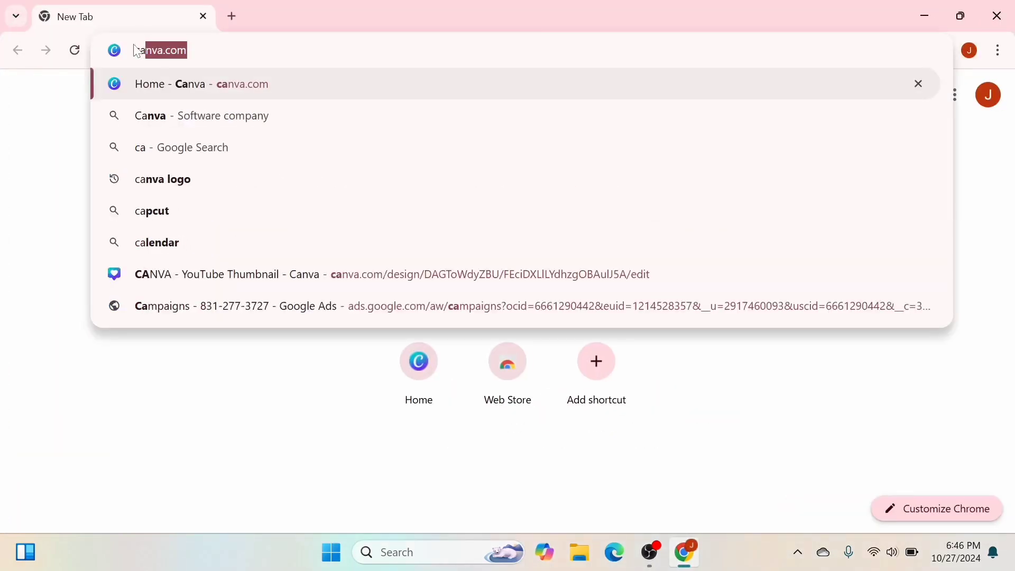
{"action": "type", "text": "n"}
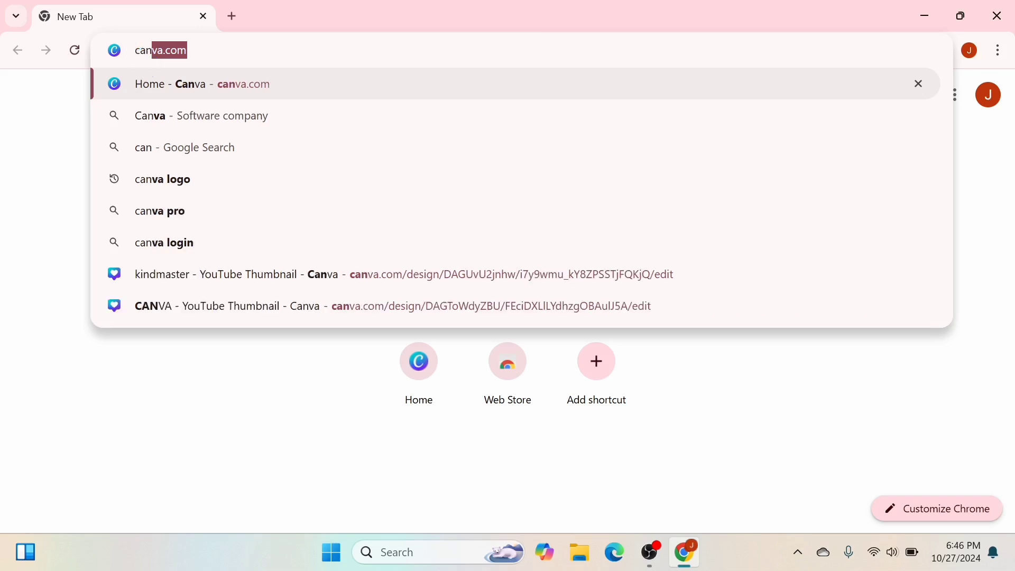
{"action": "left_click", "coordinate": [163, 89]}
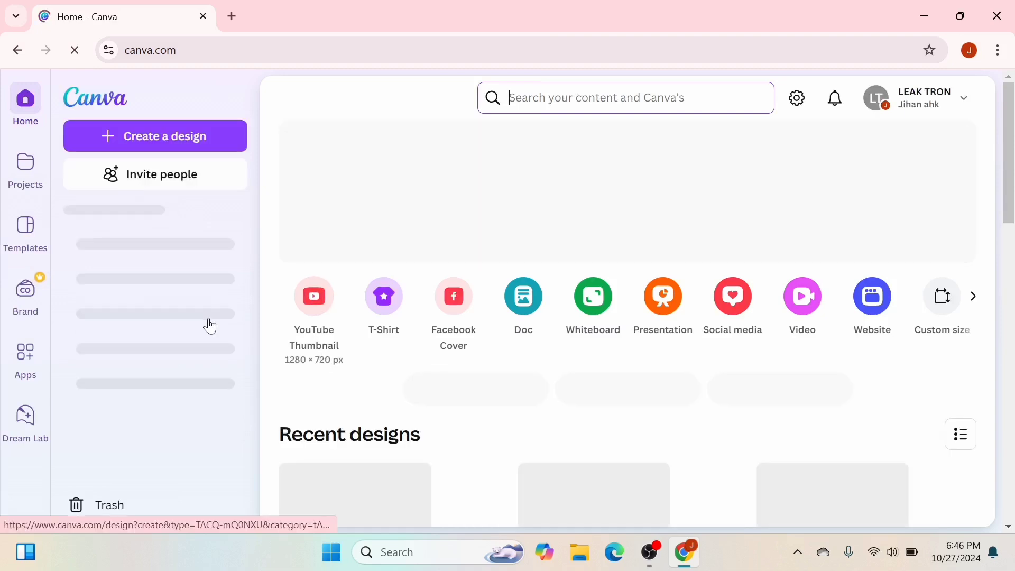
{"action": "left_click", "coordinate": [313, 317]}
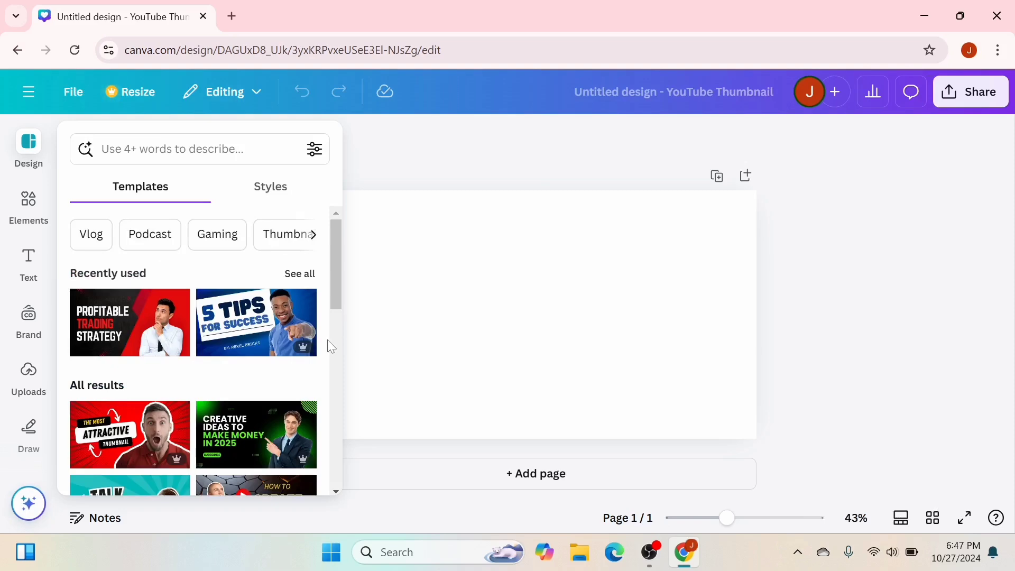
- Find the red and black "Profitable Trading Strategy" thumbnail template and apply it to the blank page
{"action": "scroll", "coordinate": [180, 396], "scroll_direction": "down", "scroll_amount": 5}
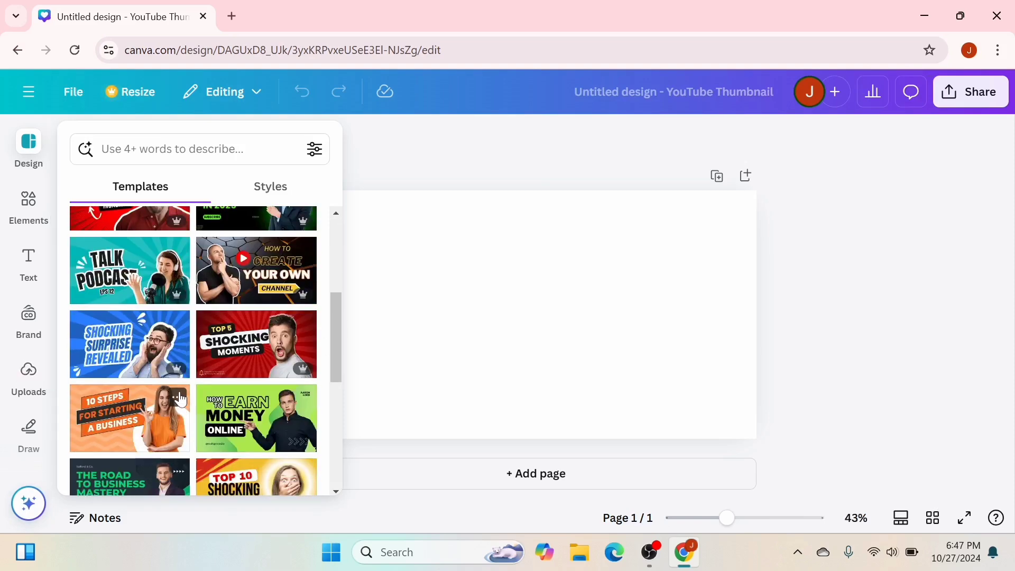
{"action": "scroll", "coordinate": [219, 364], "scroll_direction": "down", "scroll_amount": 5}
{"action": "scroll", "coordinate": [218, 364], "scroll_direction": "down", "scroll_amount": 5}
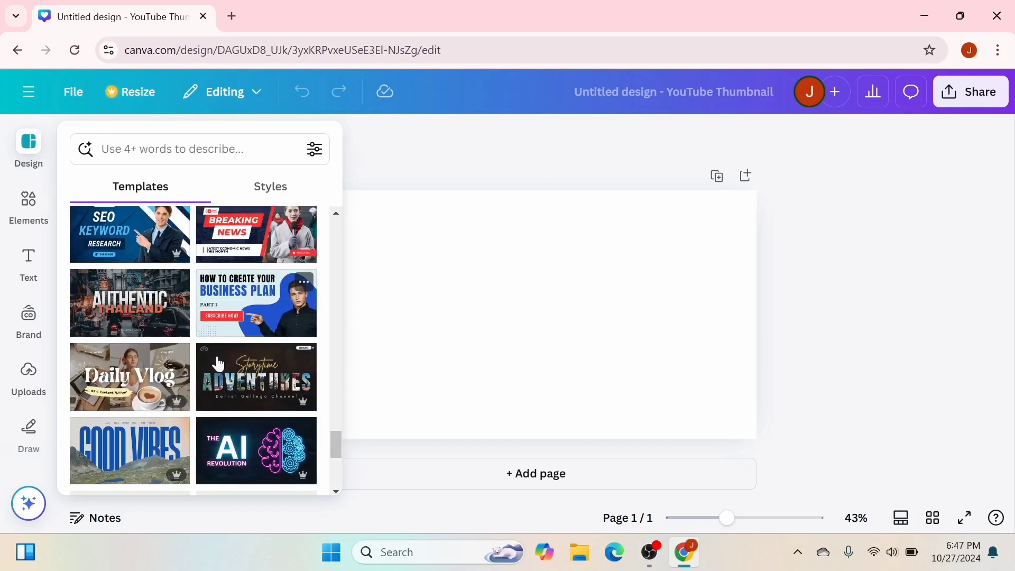
{"action": "scroll", "coordinate": [219, 364], "scroll_direction": "down", "scroll_amount": 3}
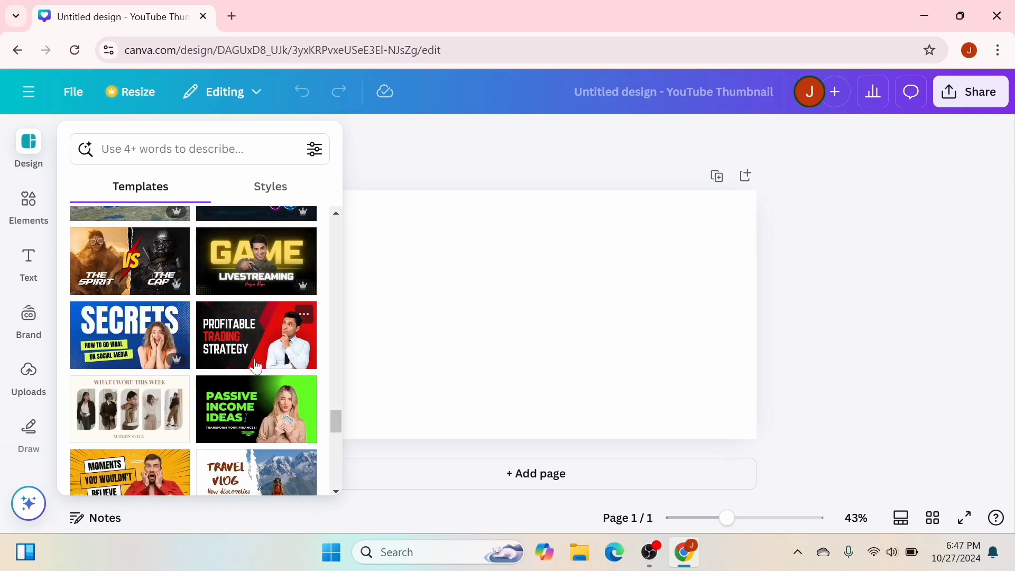
{"action": "left_click", "coordinate": [250, 337]}
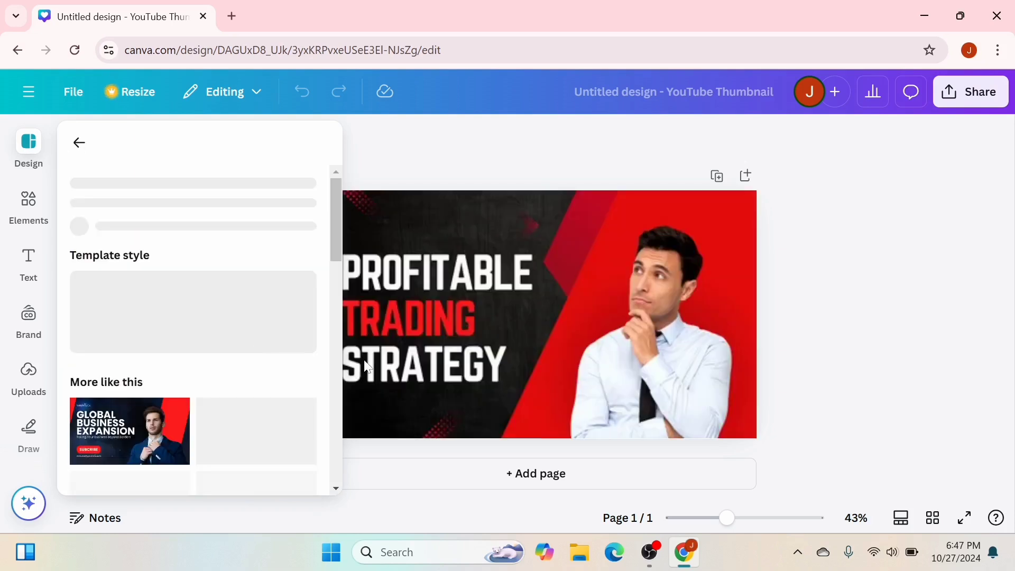
- Delete the photo of the thinking man in the white shirt from the thumbnail
{"action": "left_click", "coordinate": [562, 435]}
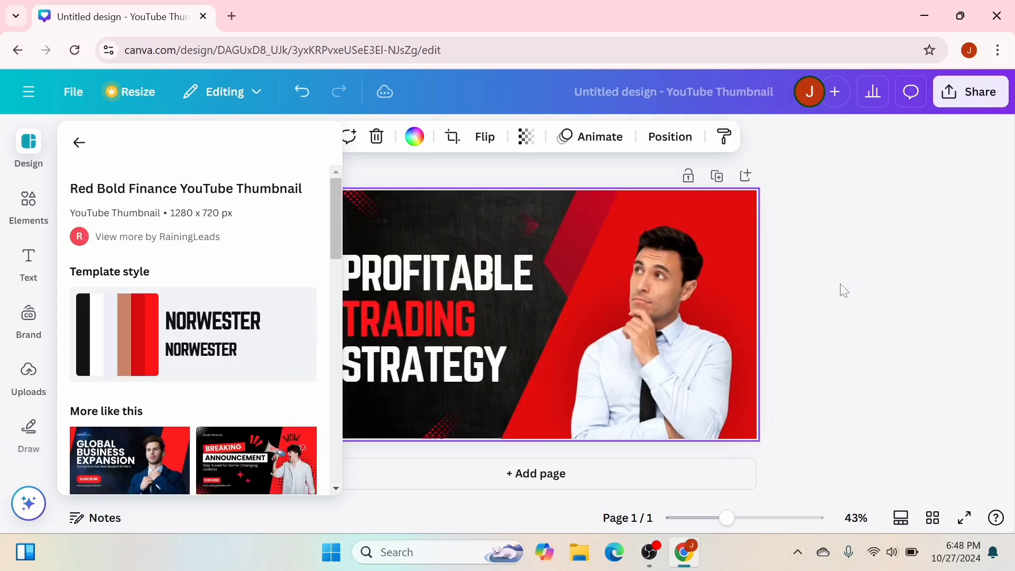
{"action": "right_click", "coordinate": [670, 276]}
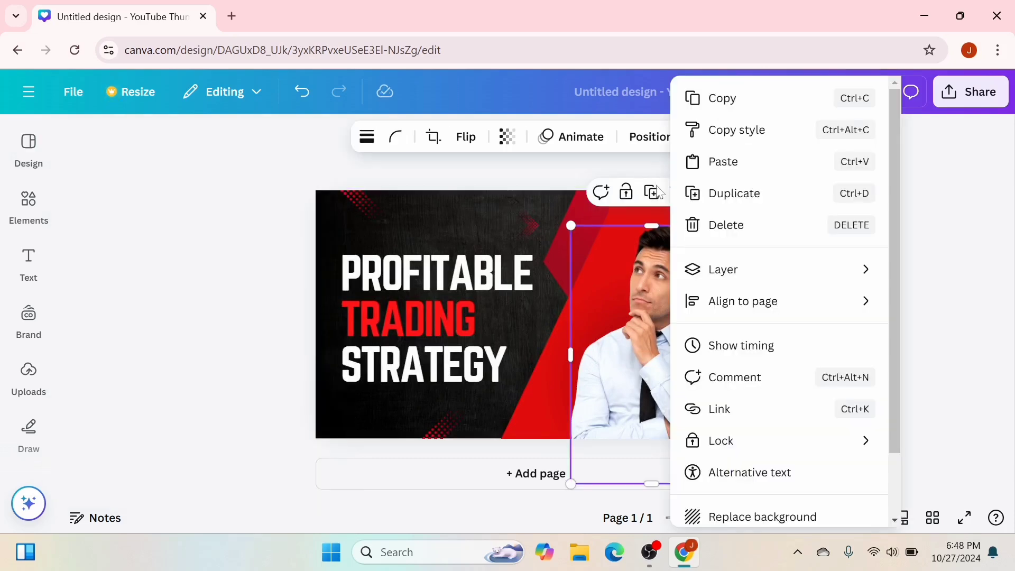
{"action": "key", "text": "Delete"}
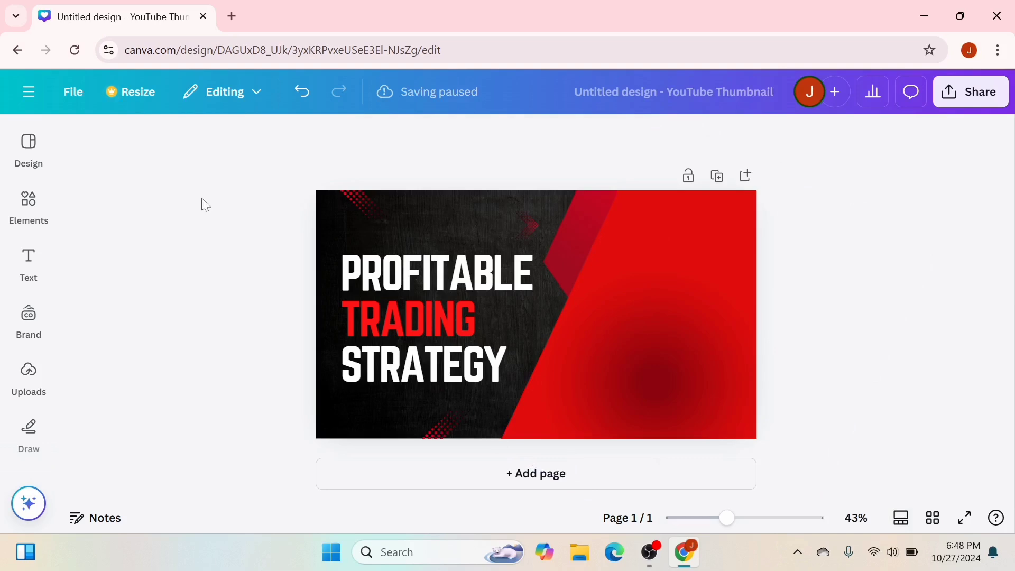
- Upload the image download.jpg from the Downloads folder to the design's media library
{"action": "mouse_move", "coordinate": [28, 383]}
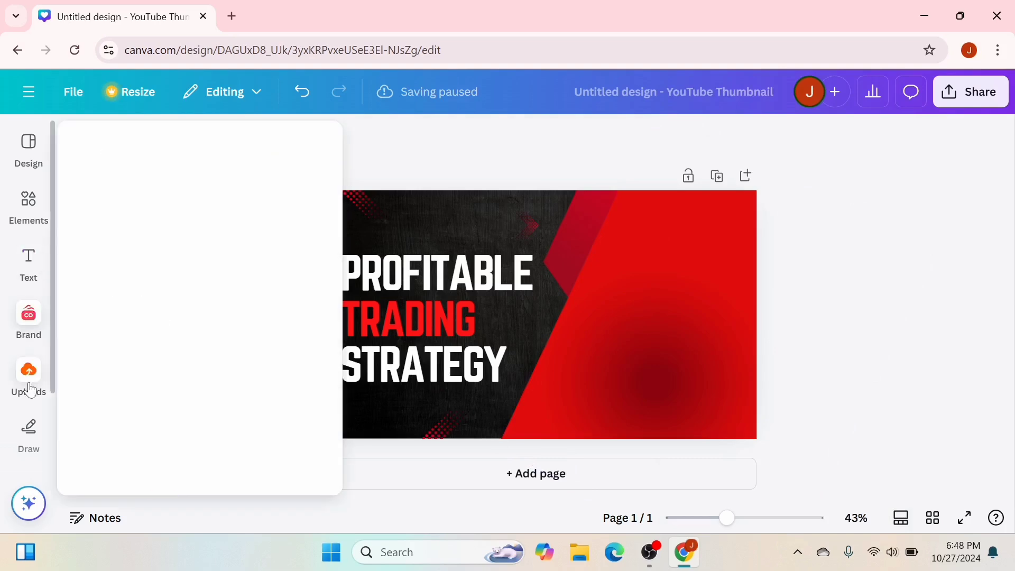
{"action": "left_click", "coordinate": [30, 391]}
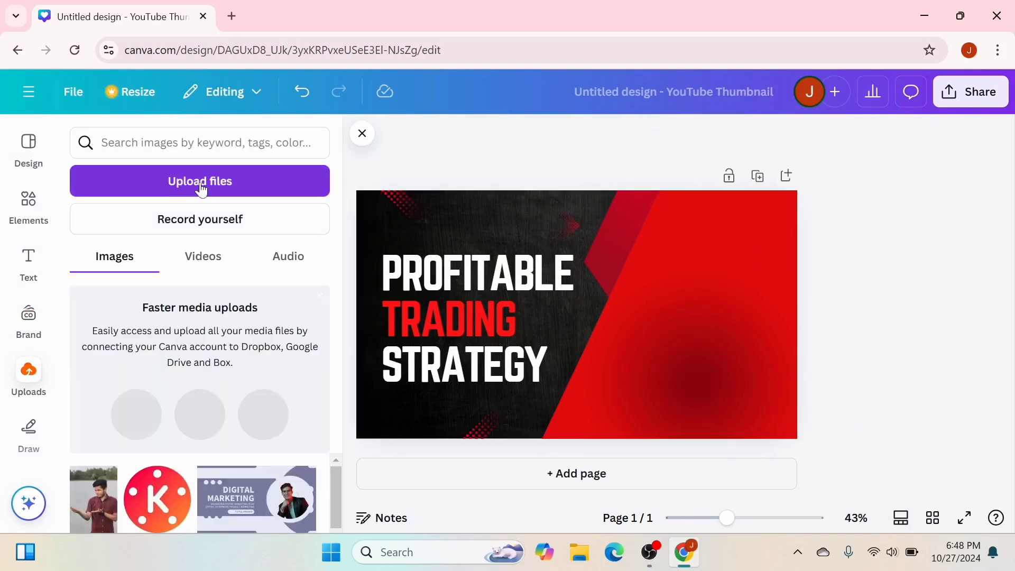
{"action": "left_click", "coordinate": [201, 183]}
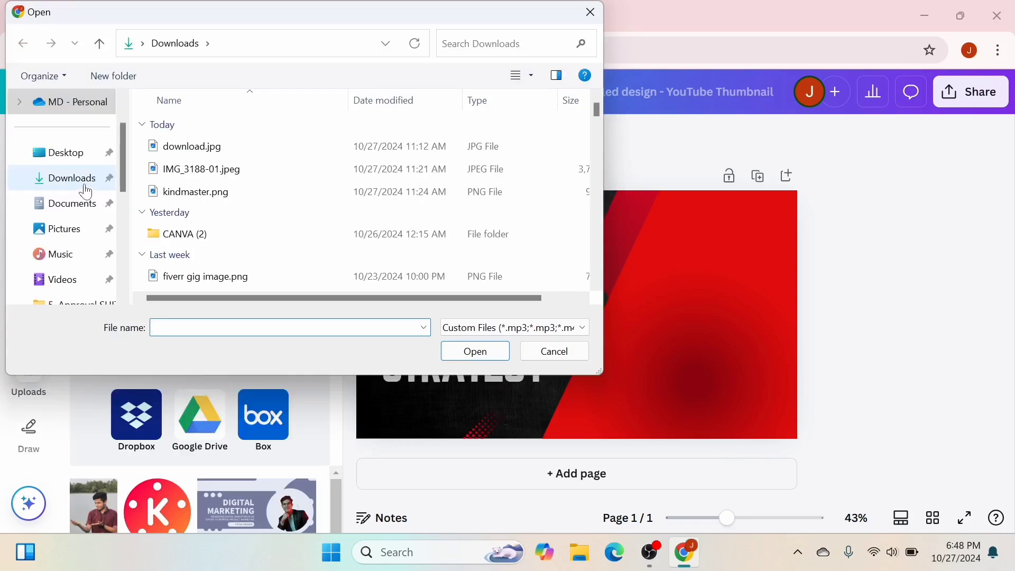
{"action": "left_click", "coordinate": [190, 146]}
{"action": "left_click", "coordinate": [476, 351]}
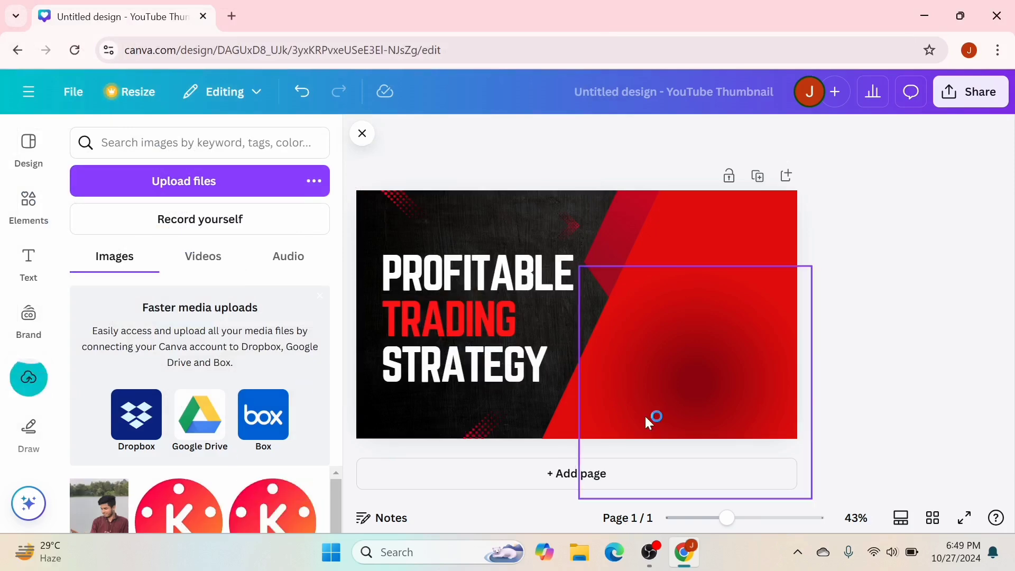
- Place the uploaded photo of the man in the maroon shirt on the red area and remove its background
{"action": "left_click", "coordinate": [110, 523]}
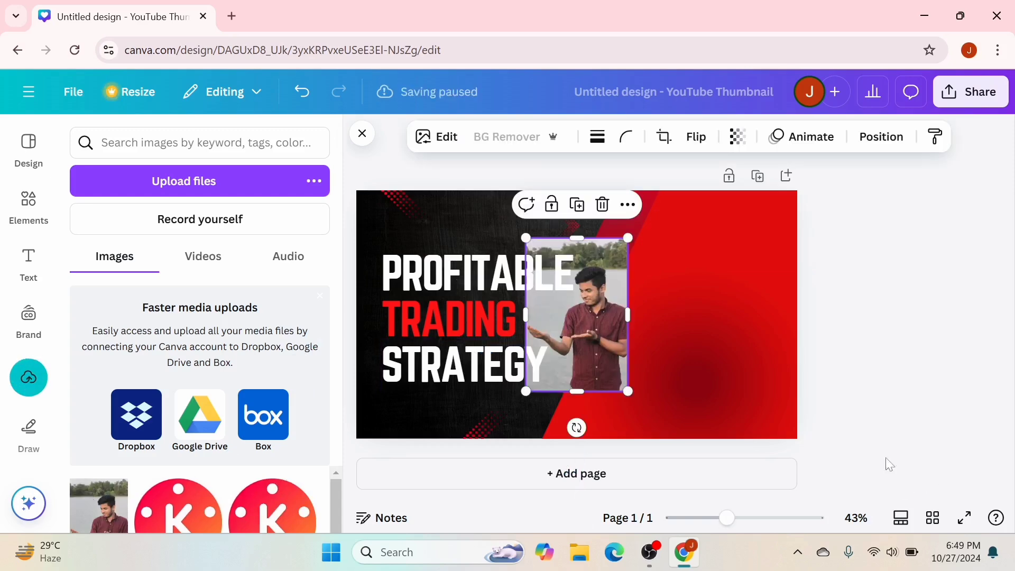
{"action": "left_click_drag", "start_coordinate": [600, 343], "coordinate": [693, 347]}
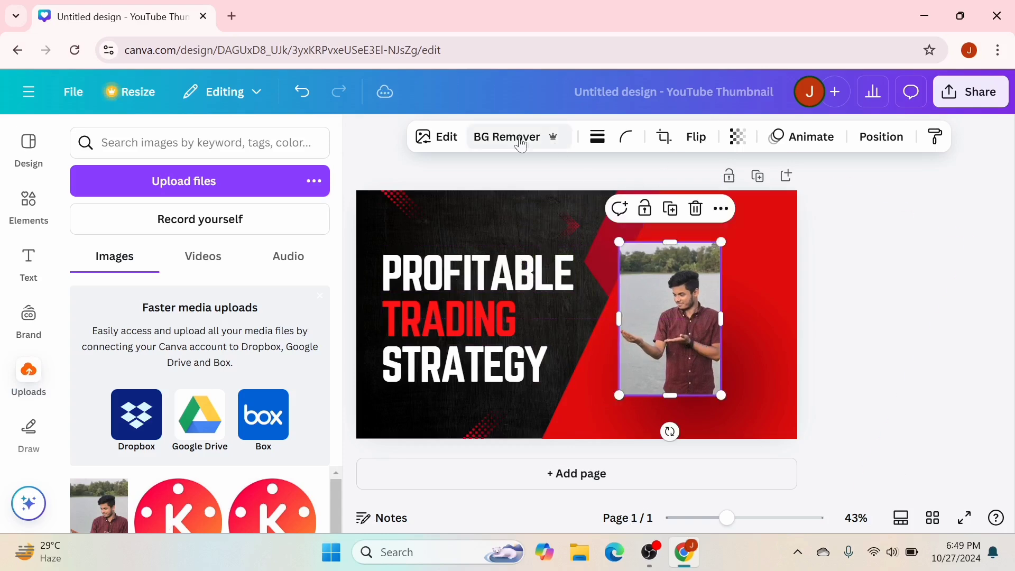
{"action": "left_click", "coordinate": [539, 139]}
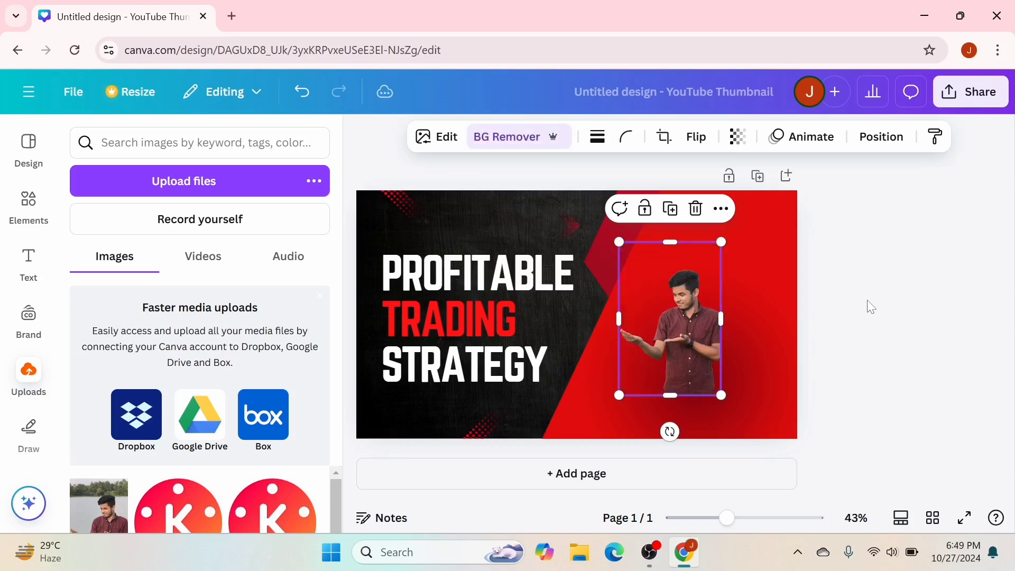
- Search for "background remove bg" in a new browser tab and open the remove.bg website
{"action": "left_click", "coordinate": [233, 17]}
{"action": "left_click", "coordinate": [242, 48]}
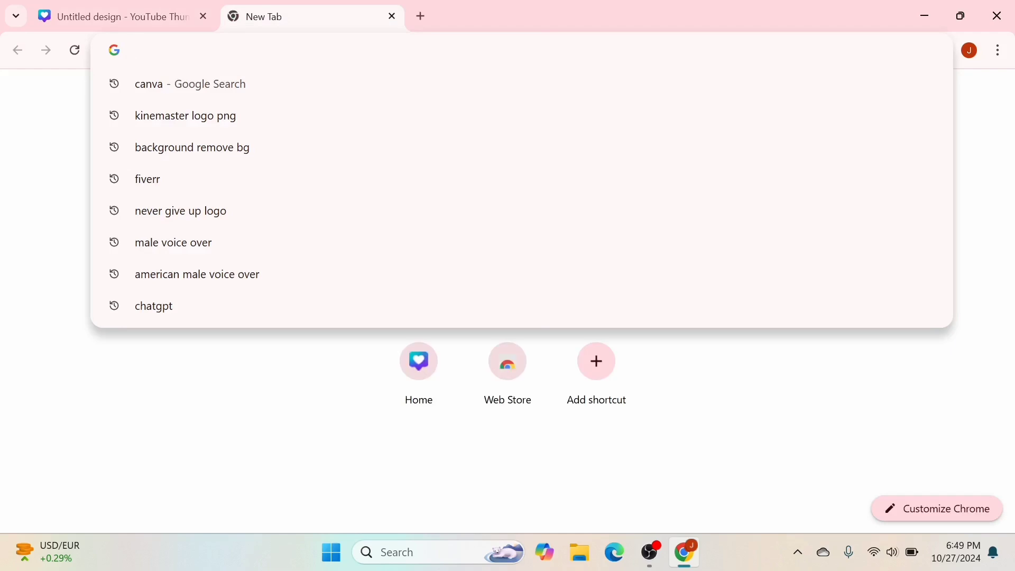
{"action": "left_click", "coordinate": [250, 151]}
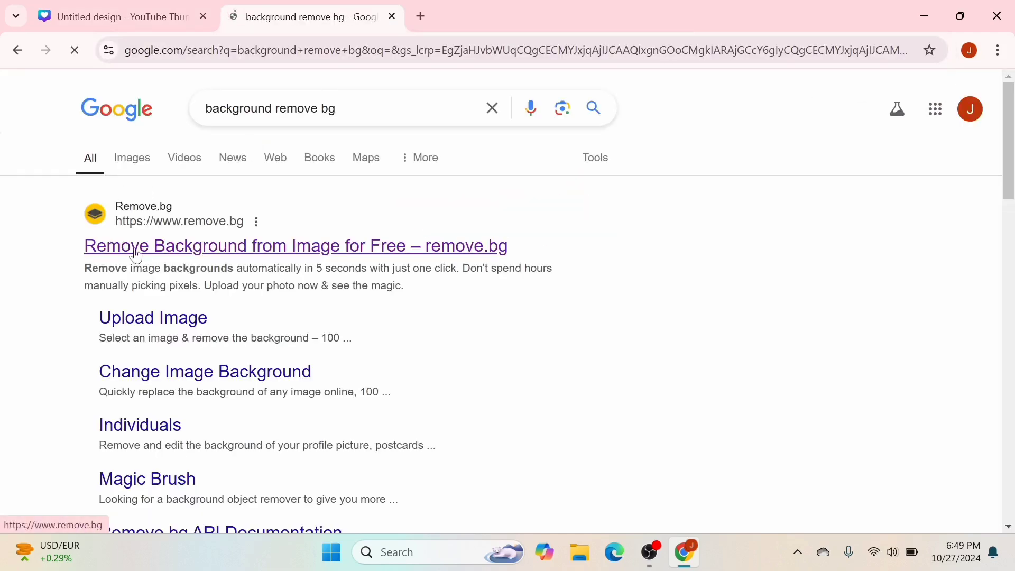
{"action": "left_click", "coordinate": [133, 249]}
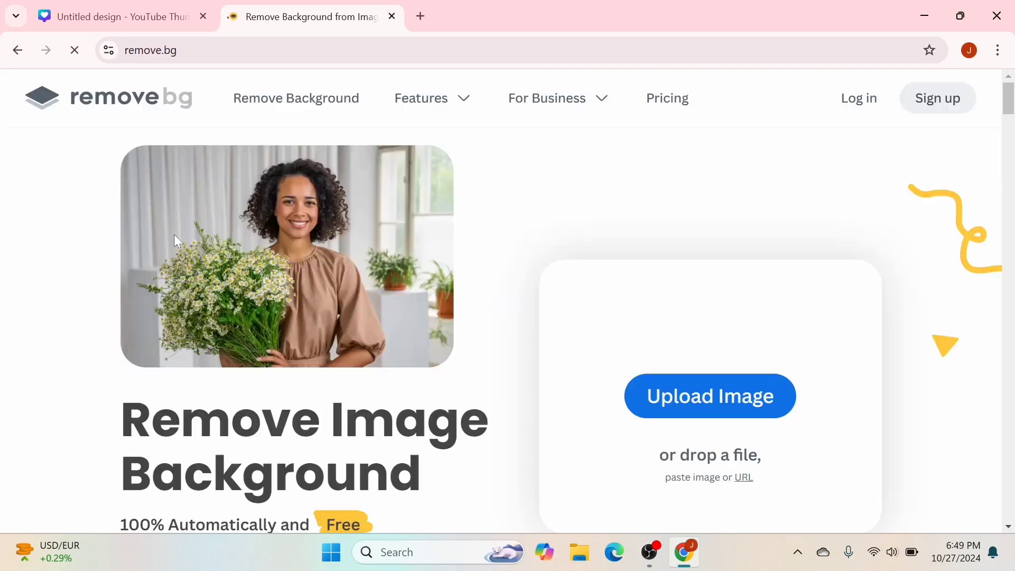
- Upload IMG_3188-01.jpeg from the Downloads folder to remove.bg and download the cutout in standard 408 × 612 px resolution
{"action": "left_click", "coordinate": [673, 400]}
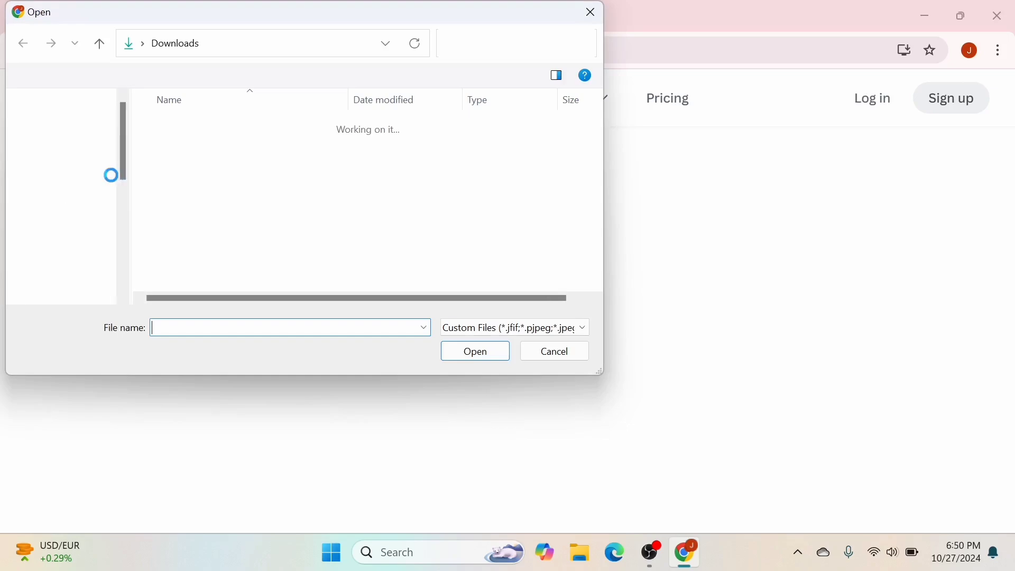
{"action": "left_click", "coordinate": [201, 169]}
{"action": "left_click", "coordinate": [490, 354]}
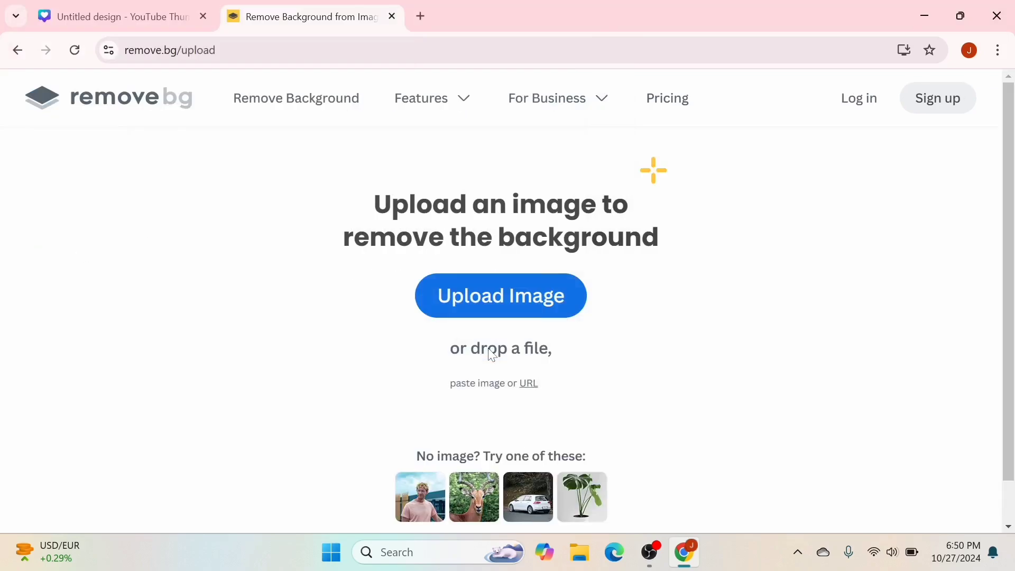
{"action": "left_click", "coordinate": [647, 355]}
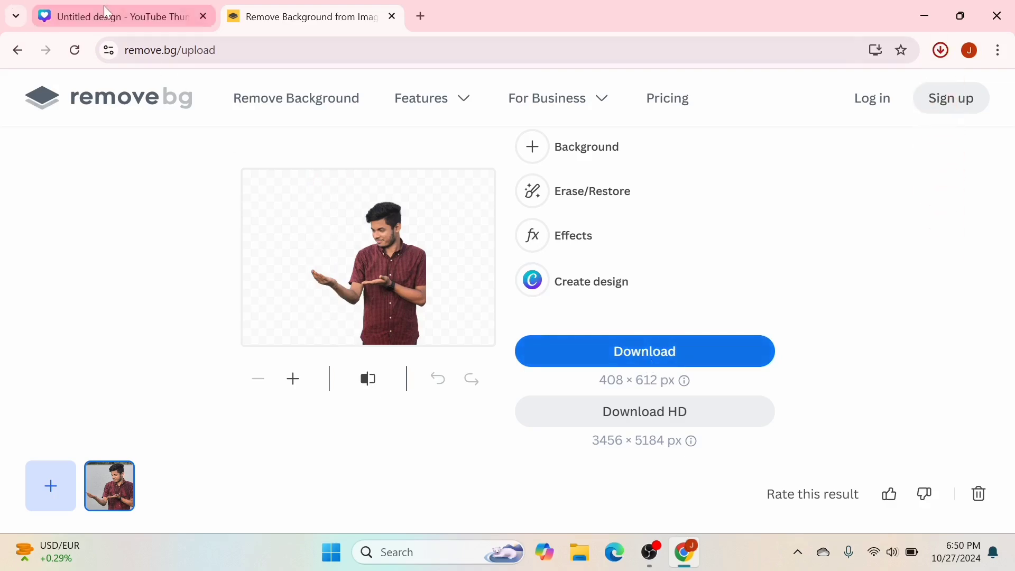
- Return to the Canva design and enlarge the man's cutout so it fills the thumbnail's red side down to the lower edge
{"action": "left_click", "coordinate": [113, 16]}
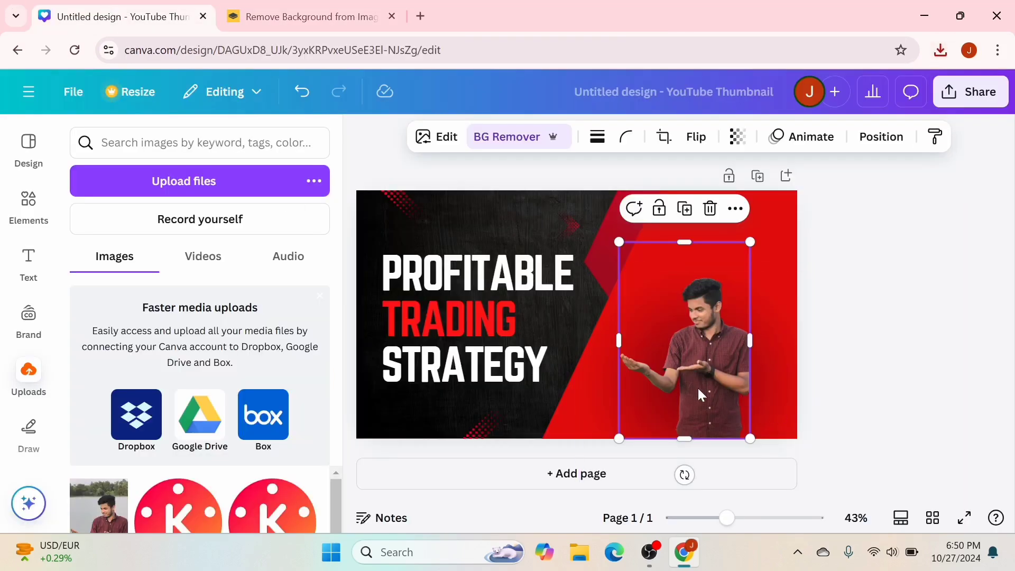
{"action": "left_click_drag", "start_coordinate": [704, 345], "coordinate": [705, 311]}
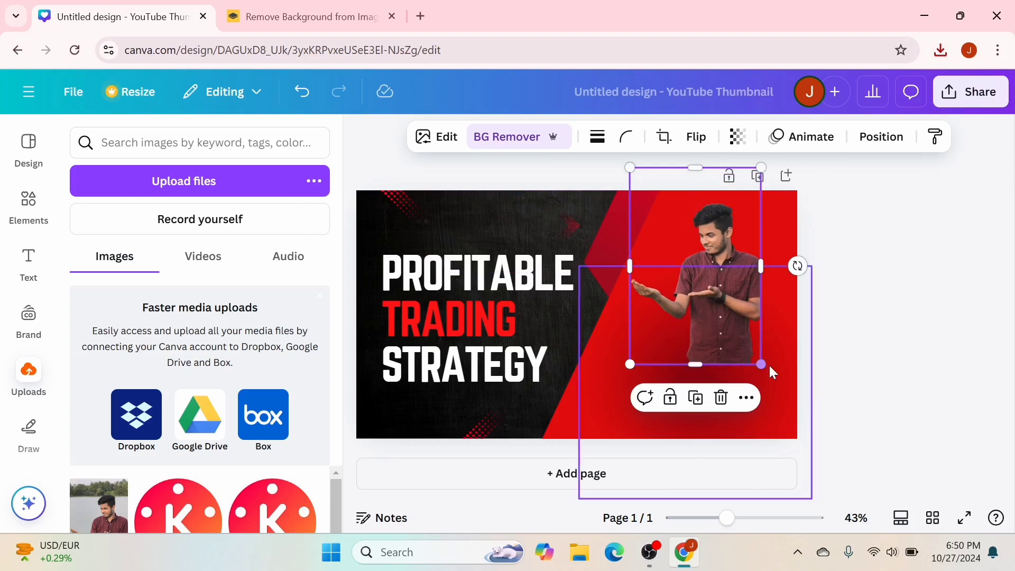
{"action": "left_click_drag", "start_coordinate": [765, 365], "coordinate": [772, 436]}
{"action": "left_click_drag", "start_coordinate": [751, 367], "coordinate": [749, 384]}
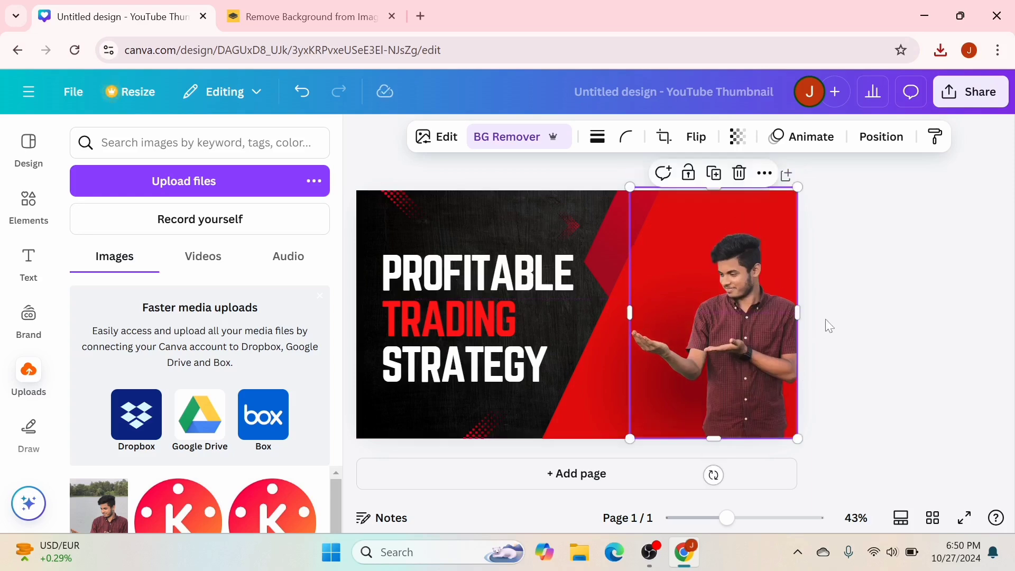
{"action": "left_click", "coordinate": [842, 311]}
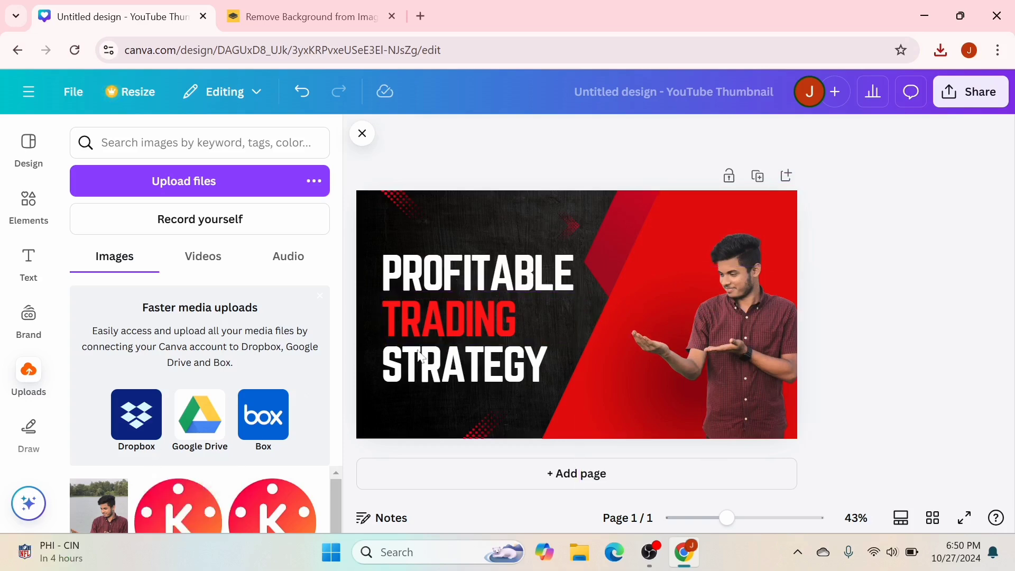
- Add the uploaded round K logo to the thumbnail and remove its background
{"action": "left_click", "coordinate": [182, 514]}
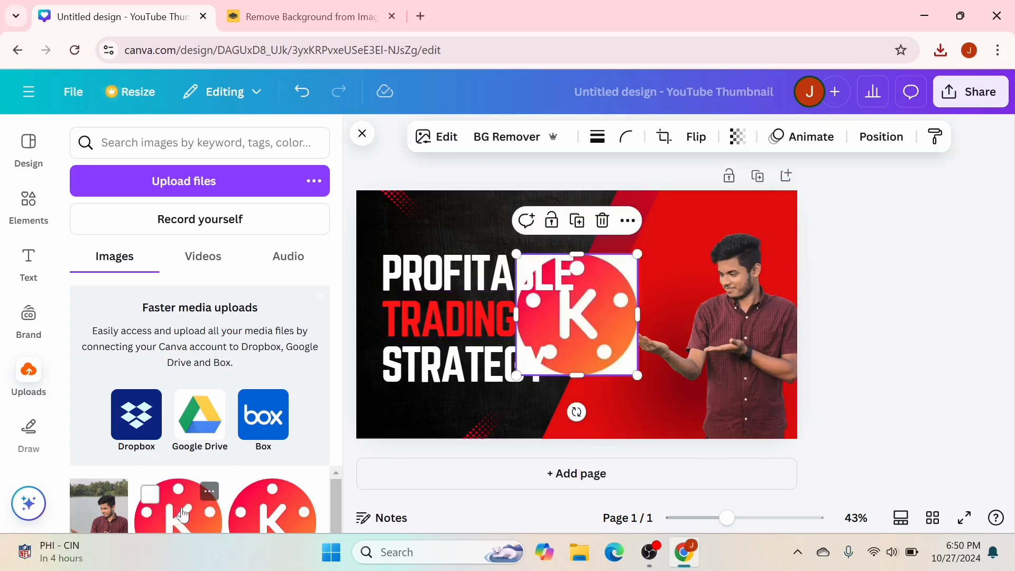
{"action": "left_click", "coordinate": [517, 146]}
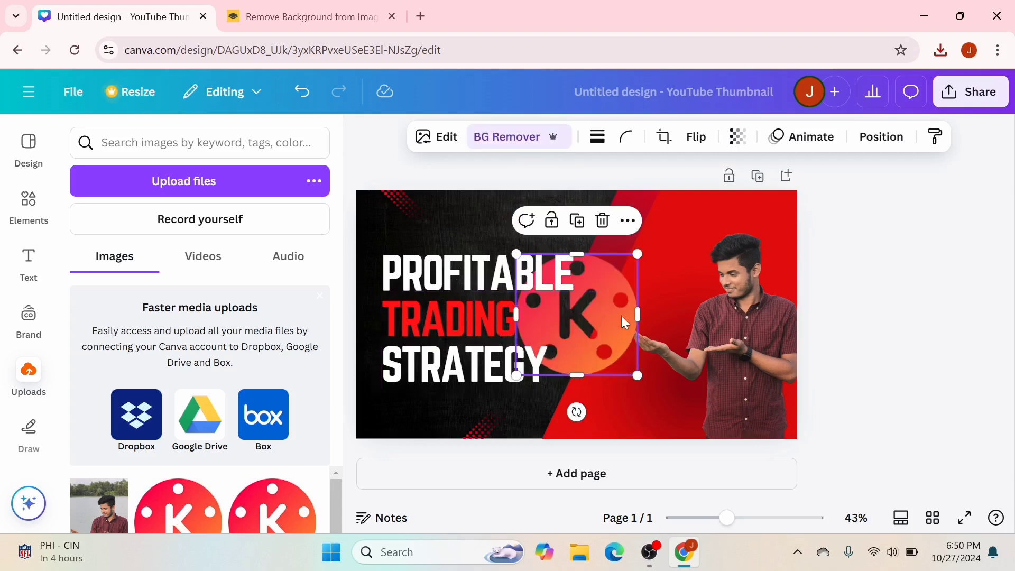
- Shrink the K logo slightly and position it just above the man's outstretched hands, beside the title text
{"action": "left_click_drag", "start_coordinate": [619, 320], "coordinate": [691, 275]}
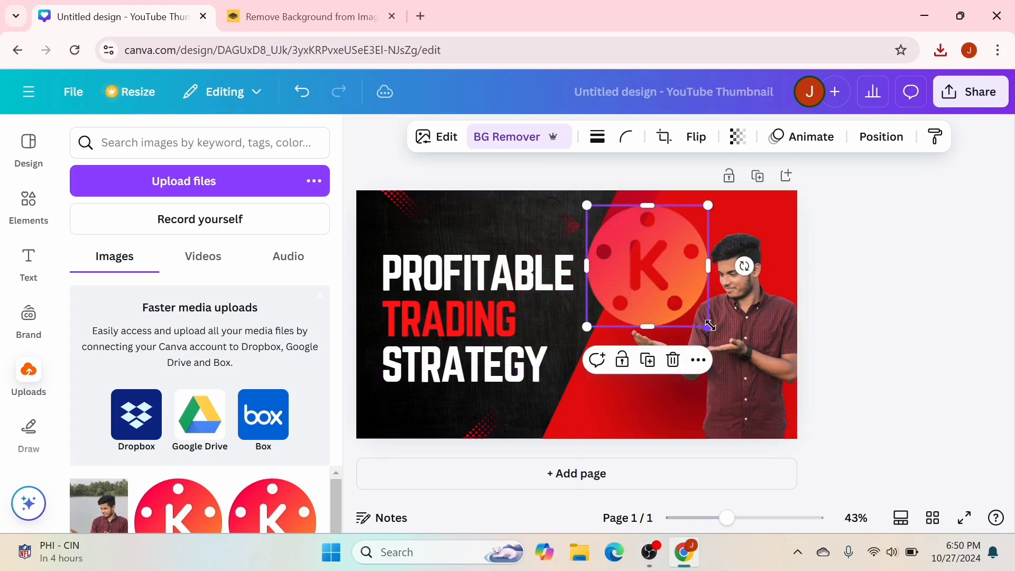
{"action": "left_click_drag", "start_coordinate": [709, 326], "coordinate": [696, 315]}
{"action": "left_click_drag", "start_coordinate": [658, 272], "coordinate": [658, 285]}
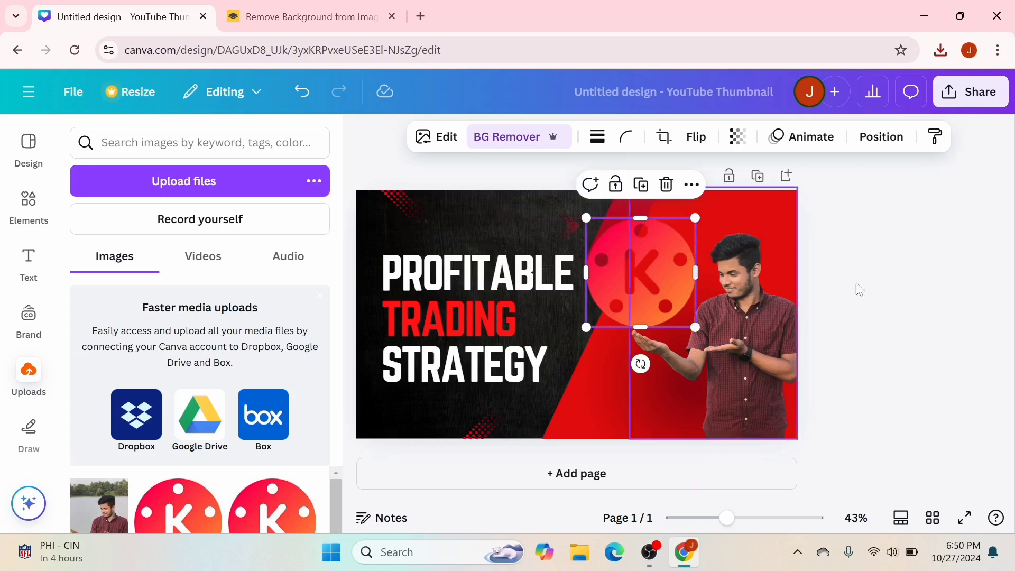
{"action": "left_click", "coordinate": [901, 270]}
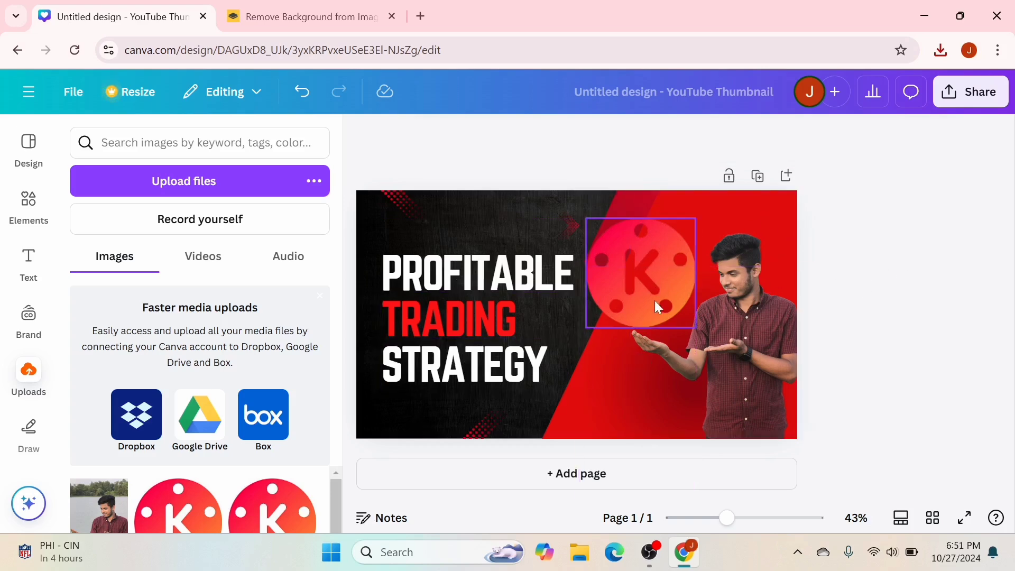
- Recolor the red diagonal background shape behind the man to the dark maroon from the document colors
{"action": "left_click", "coordinate": [572, 437]}
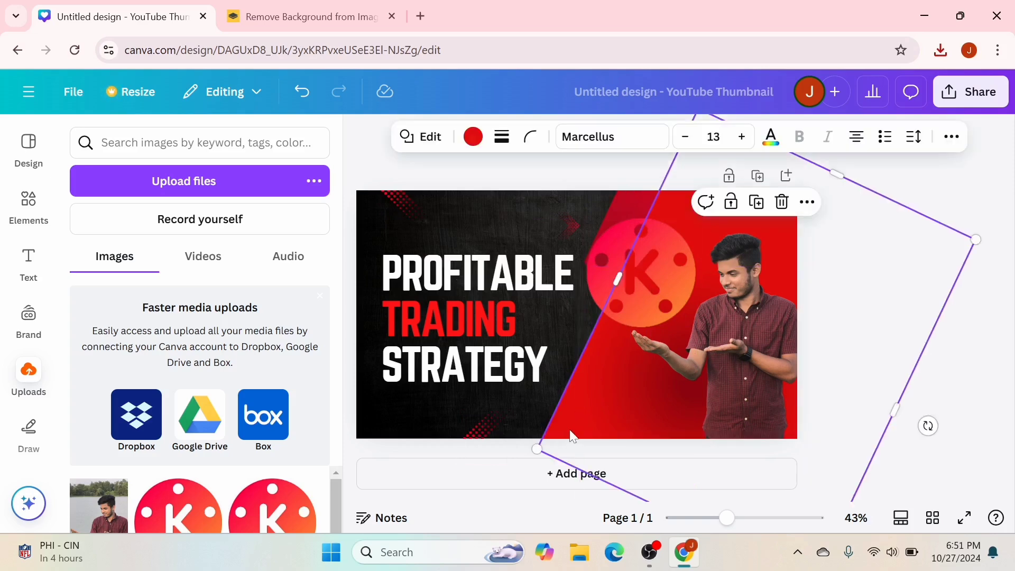
{"action": "left_click", "coordinate": [481, 143]}
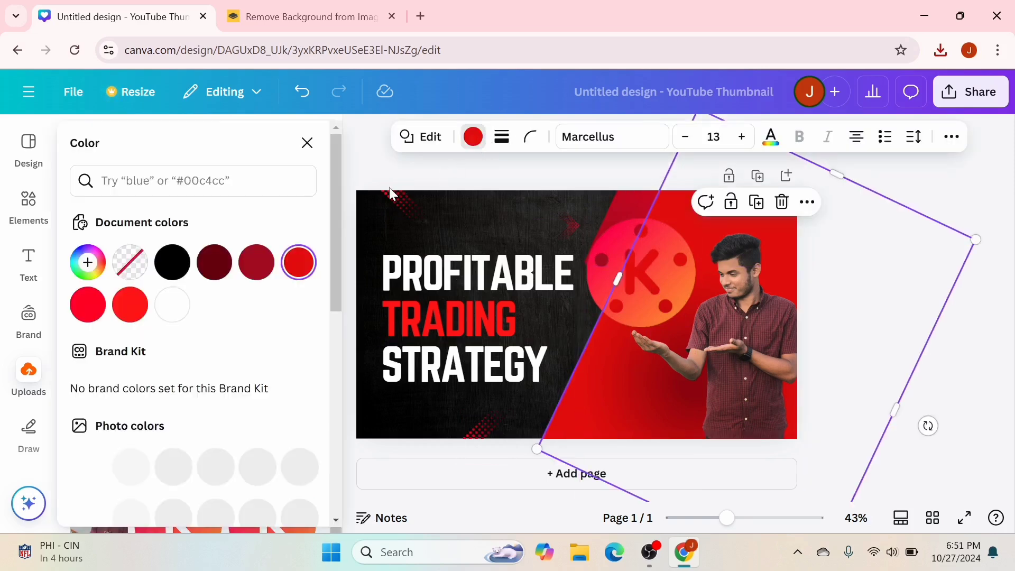
{"action": "left_click", "coordinate": [214, 276]}
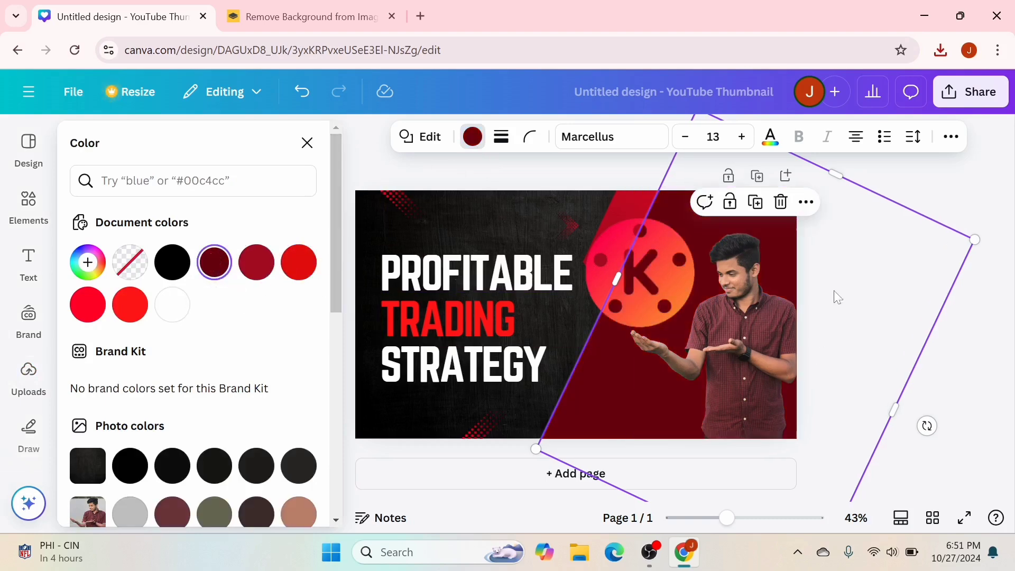
{"action": "key", "text": "Escape"}
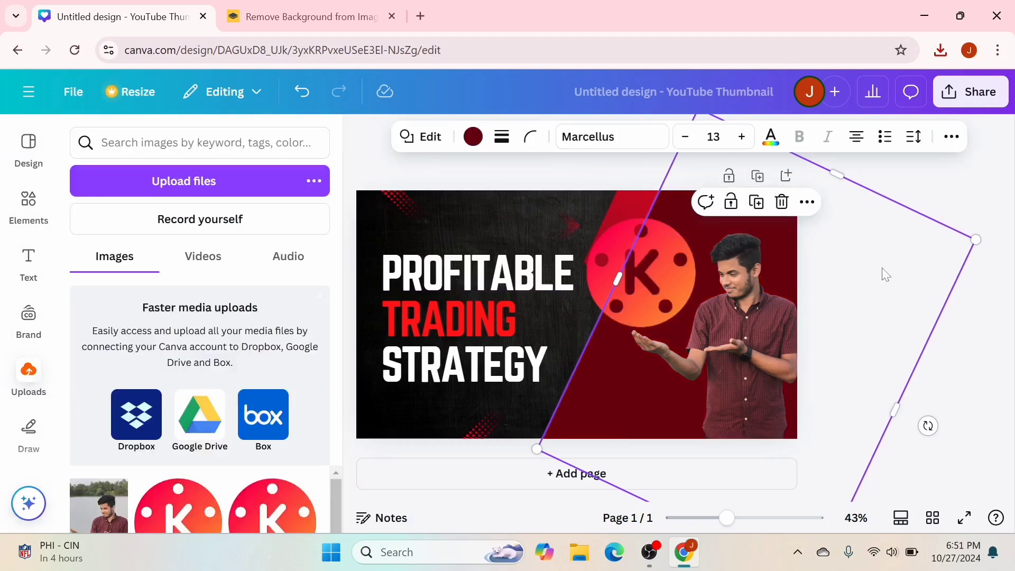
{"action": "key", "text": "Escape"}
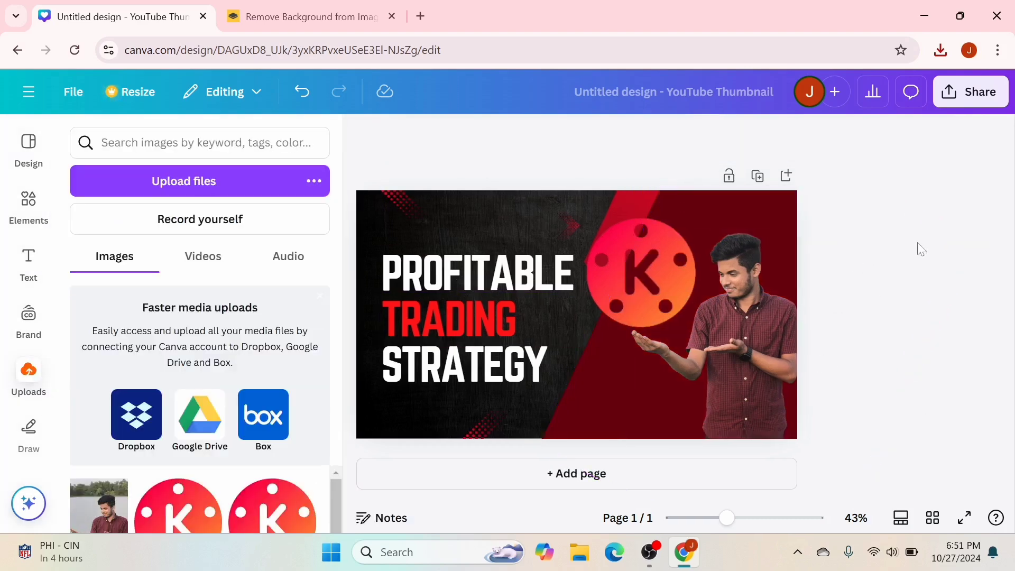
- Delete the bright red gradient shape behind the K logo
{"action": "left_click", "coordinate": [623, 203]}
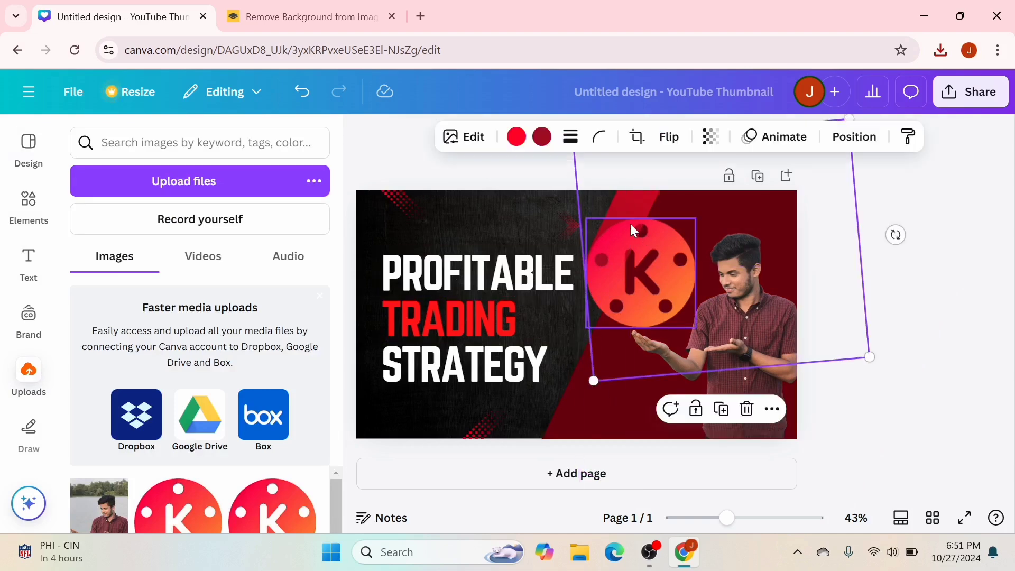
{"action": "left_click", "coordinate": [934, 290]}
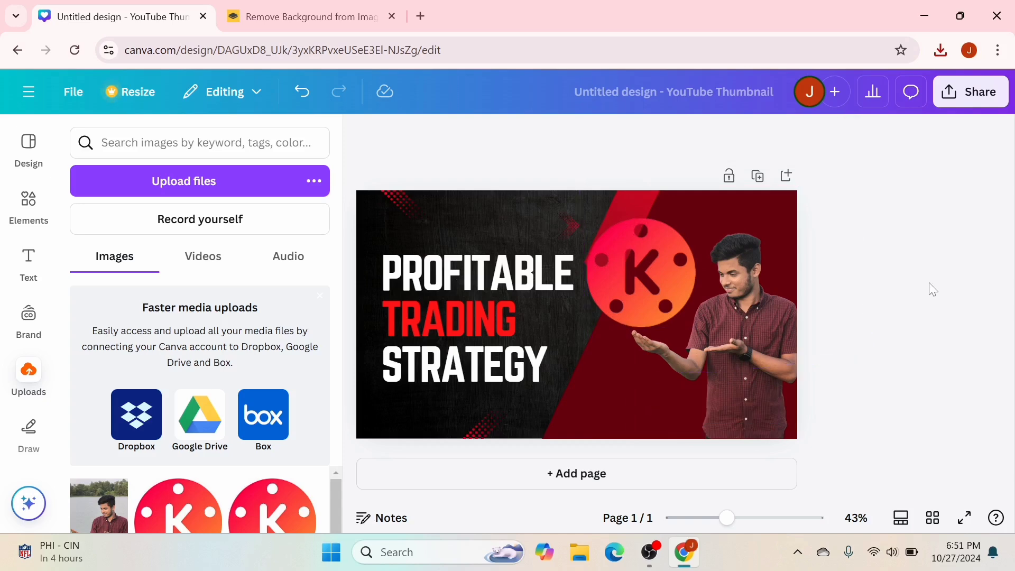
{"action": "left_click", "coordinate": [609, 204]}
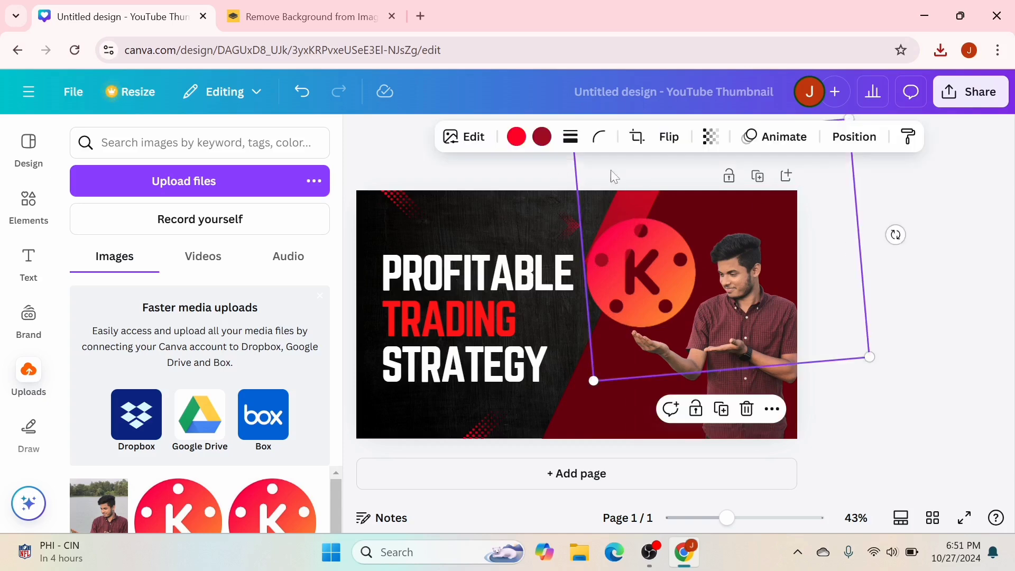
{"action": "left_click", "coordinate": [844, 300]}
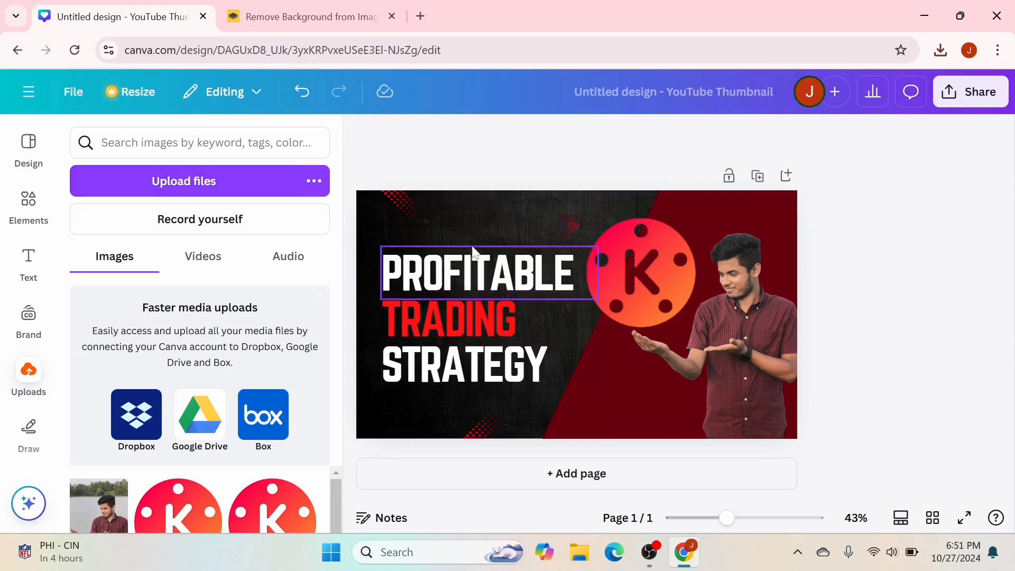
- Shrink the K logo and place it just above the man's outstretched hand, clear of the title text
{"action": "mouse_move", "coordinate": [651, 277]}
{"action": "left_mouse_down"}
{"action": "mouse_move", "coordinate": [670, 279]}
{"action": "mouse_move", "coordinate": [644, 268]}
{"action": "left_mouse_up"}
{"action": "left_click_drag", "start_coordinate": [707, 326], "coordinate": [664, 294]}
{"action": "left_click", "coordinate": [868, 303]}
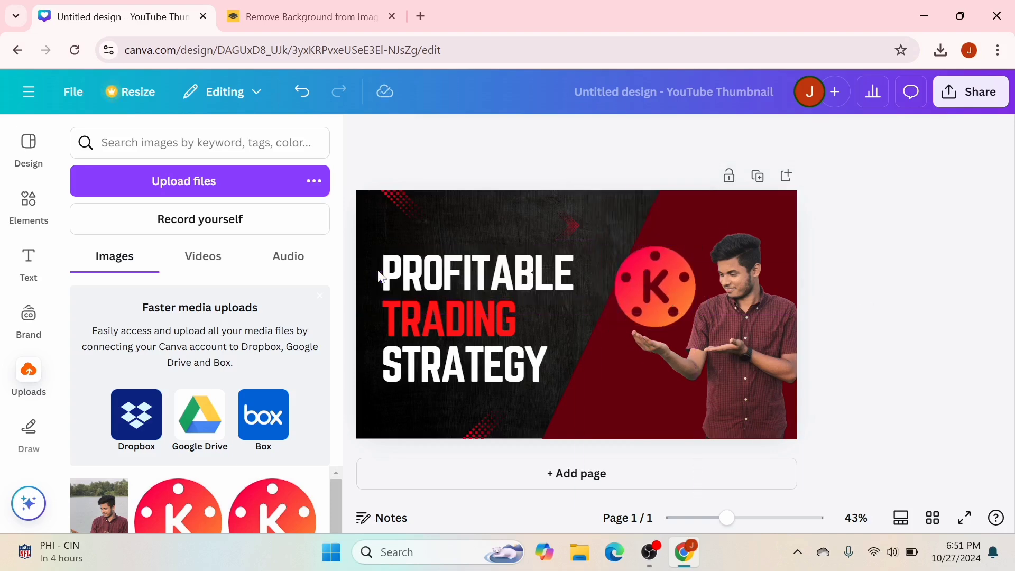
- Replace the title's first line, PROFITABLE, with KINDMASTER
{"action": "left_click", "coordinate": [432, 271]}
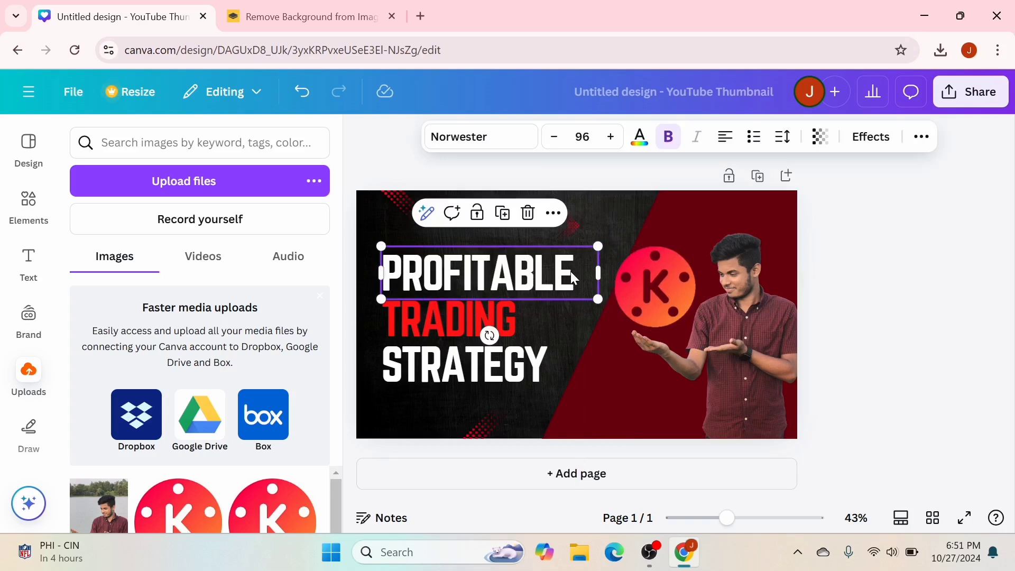
{"action": "double_click", "coordinate": [573, 276]}
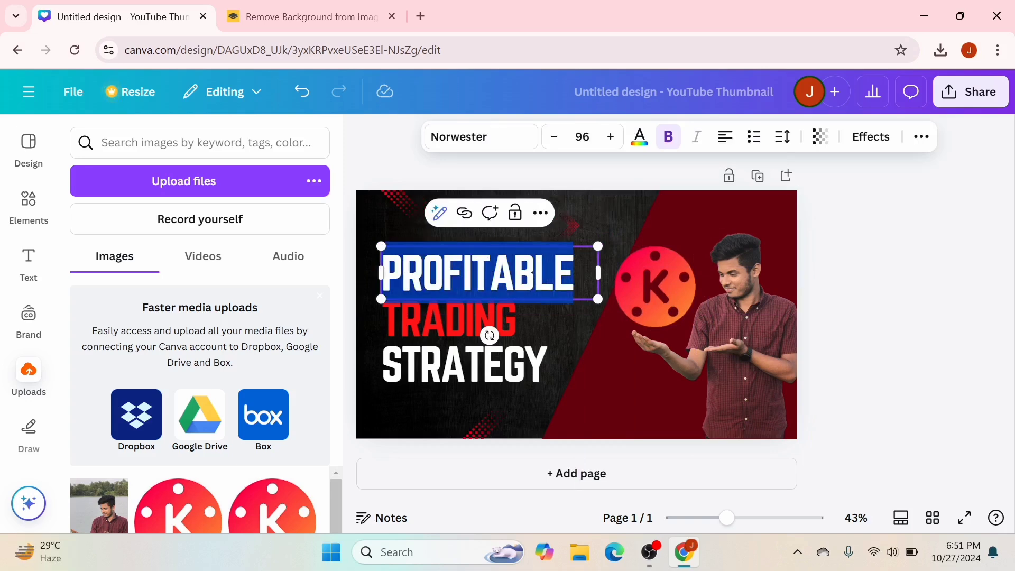
{"action": "key", "text": "BackSpace"}
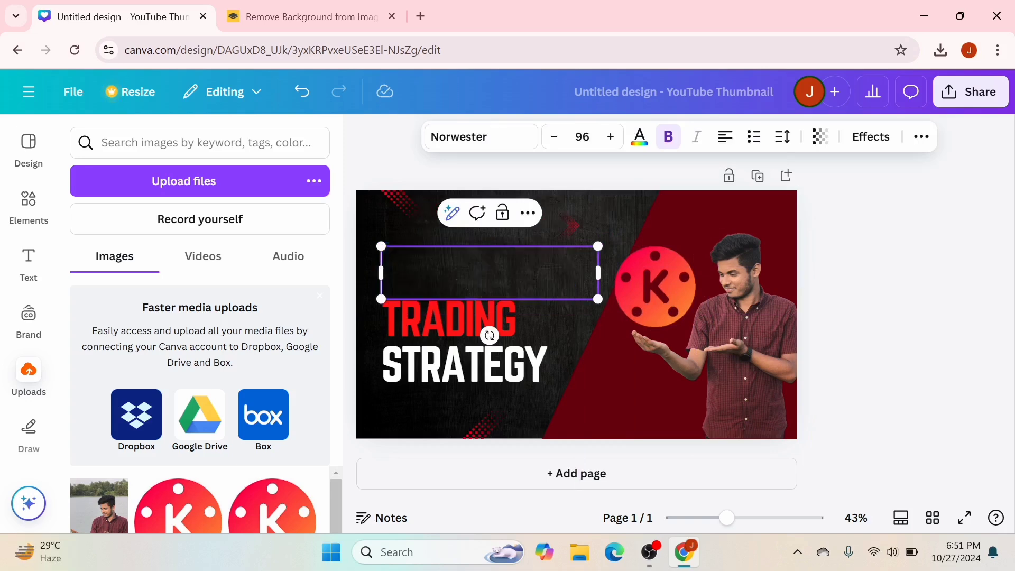
{"action": "type", "text": "KI"}
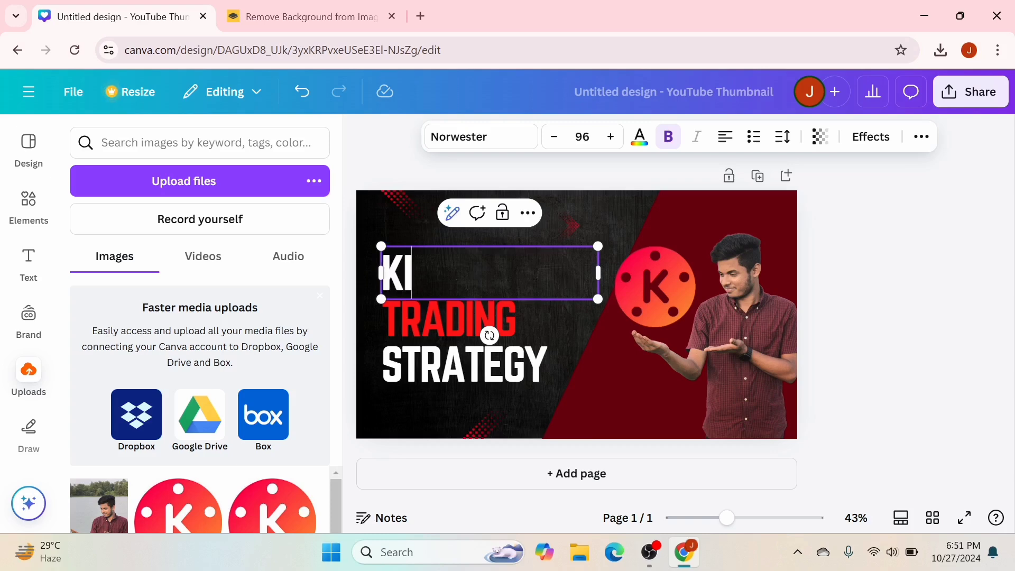
{"action": "type", "text": "NDMAS"}
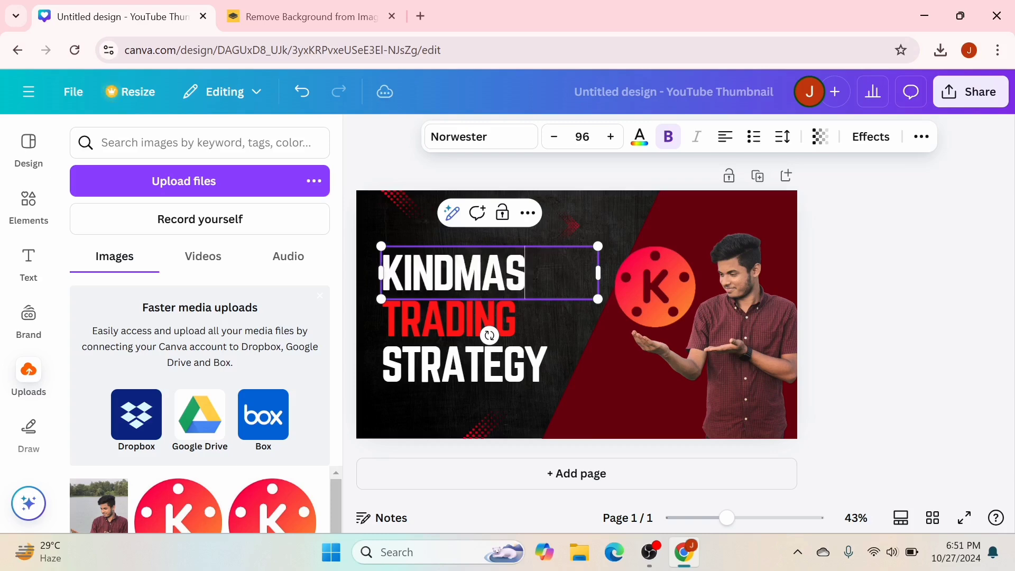
{"action": "type", "text": "TER"}
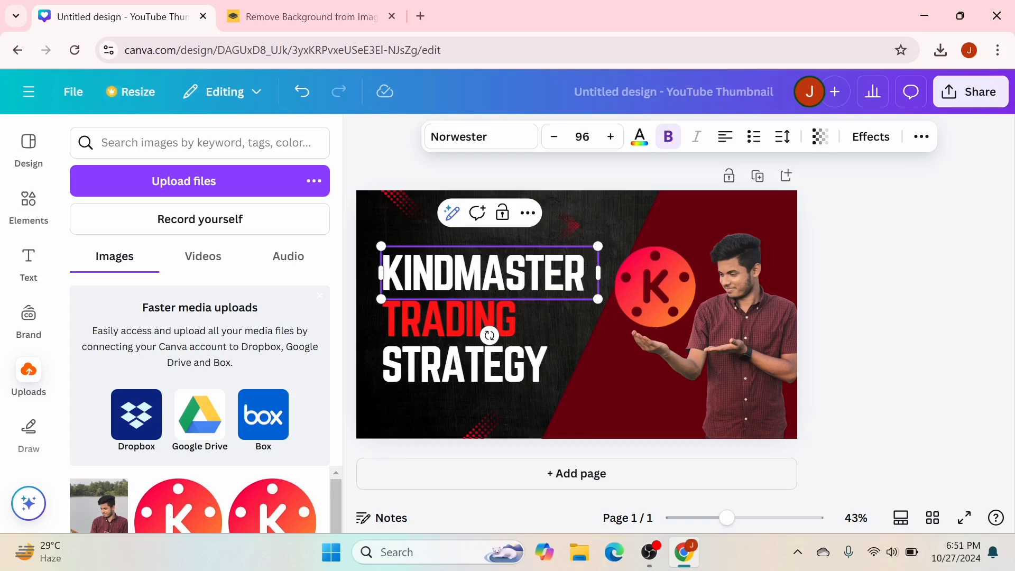
- Replace the red second title line, TRADING, with TUTORIAL FOR
{"action": "left_click", "coordinate": [446, 318]}
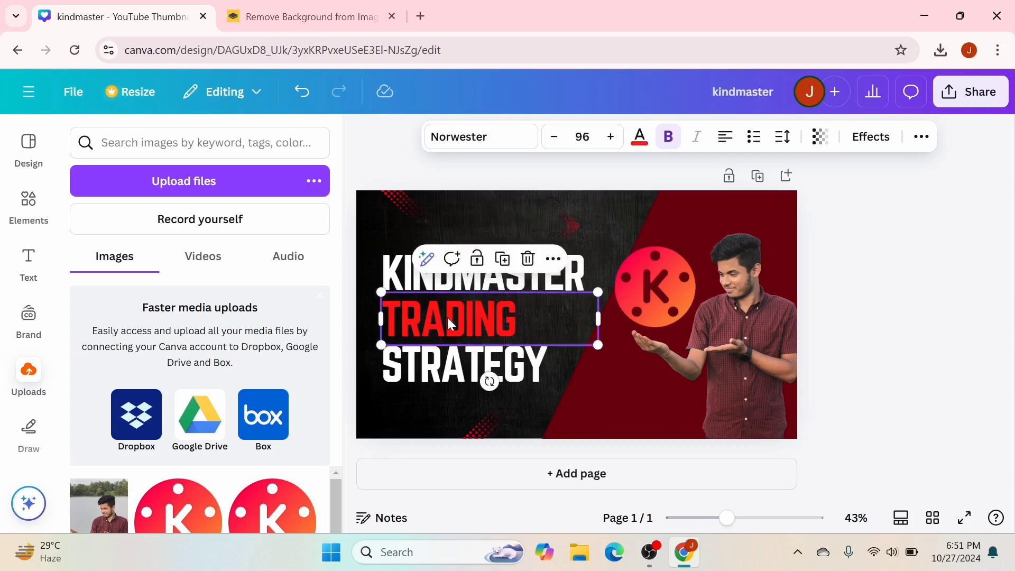
{"action": "double_click", "coordinate": [448, 318]}
{"action": "key", "text": "BackSpace"}
{"action": "type", "text": "T"}
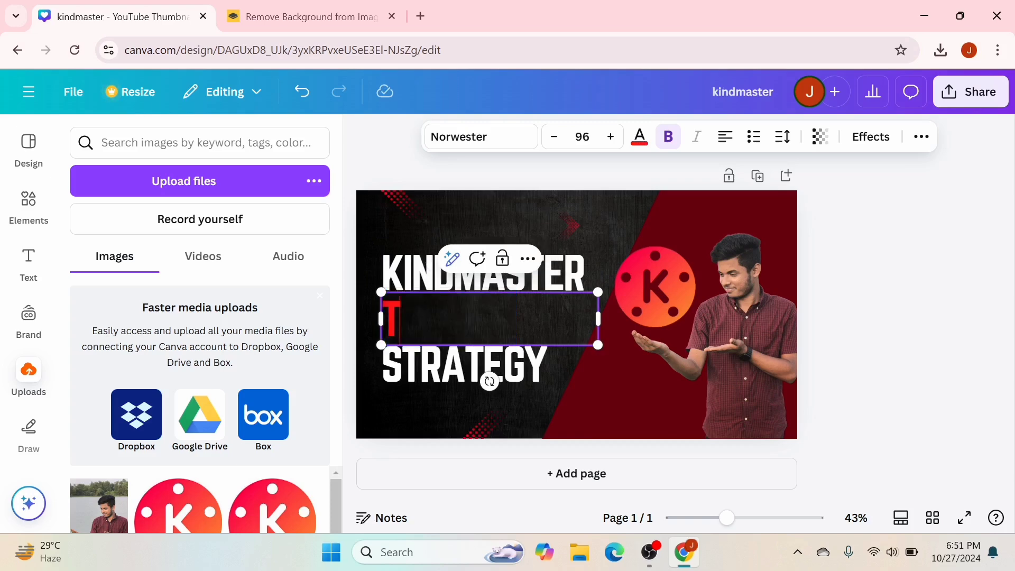
{"action": "type", "text": "UTOR"}
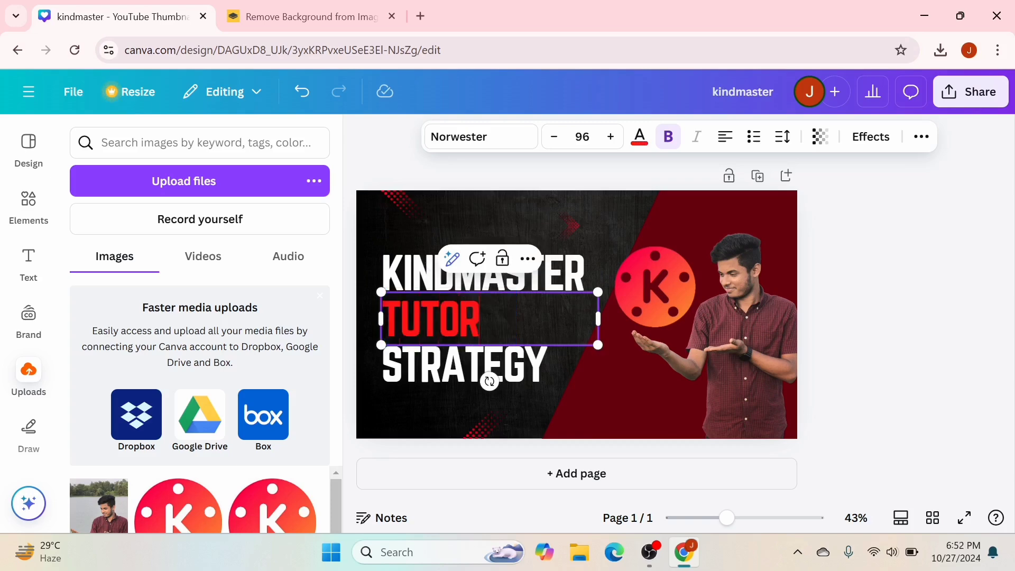
{"action": "type", "text": "IAL"}
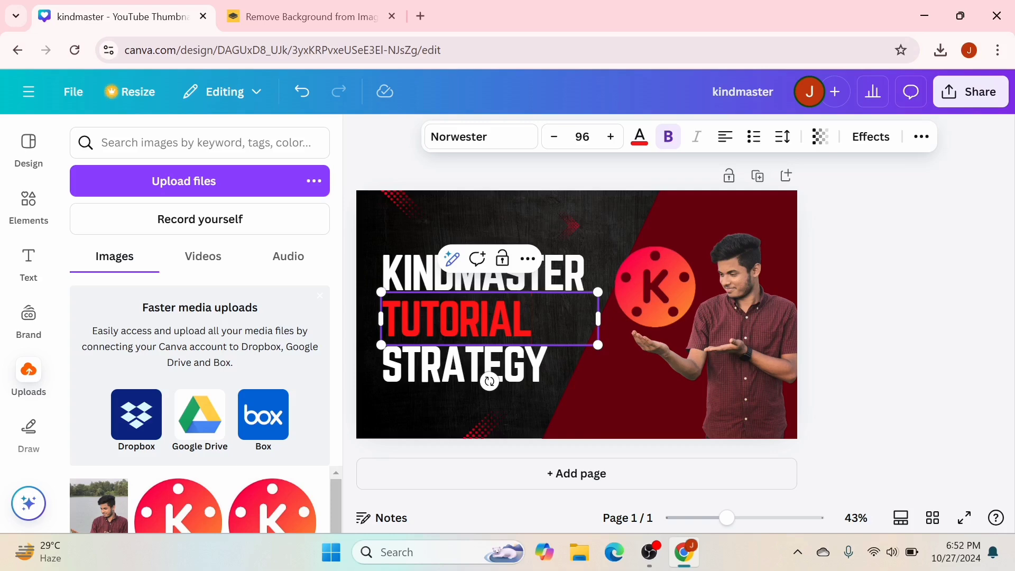
{"action": "type", "text": " FOR"}
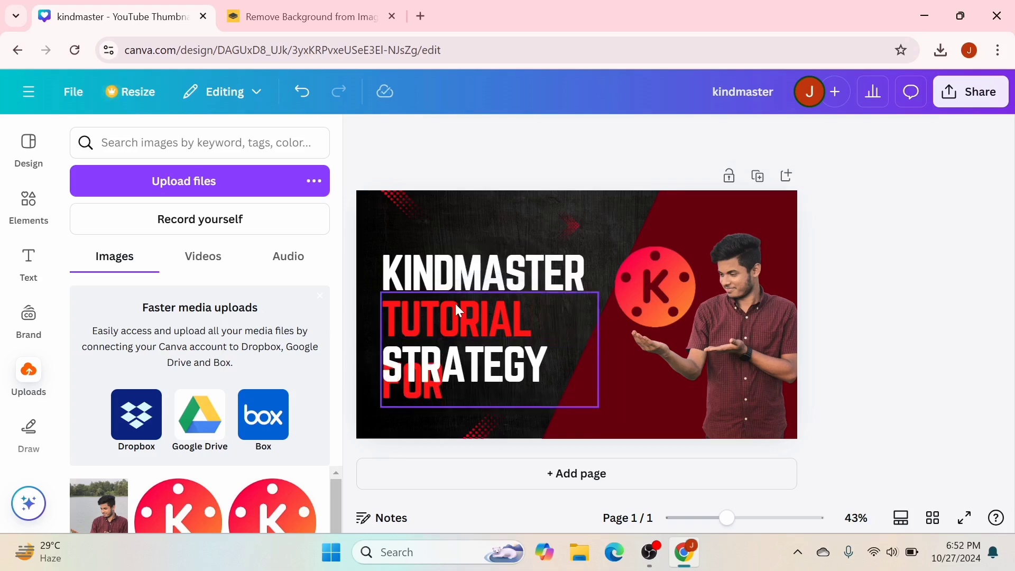
- Shrink the red TUTORIAL FOR text to size 68.7 on a single line and center it between the two white title lines
{"action": "left_click", "coordinate": [476, 370]}
{"action": "mouse_move", "coordinate": [596, 349]}
{"action": "left_mouse_down"}
{"action": "mouse_move", "coordinate": [682, 342]}
{"action": "mouse_move", "coordinate": [598, 330]}
{"action": "left_mouse_up"}
{"action": "left_click_drag", "start_coordinate": [455, 305], "coordinate": [475, 312]}
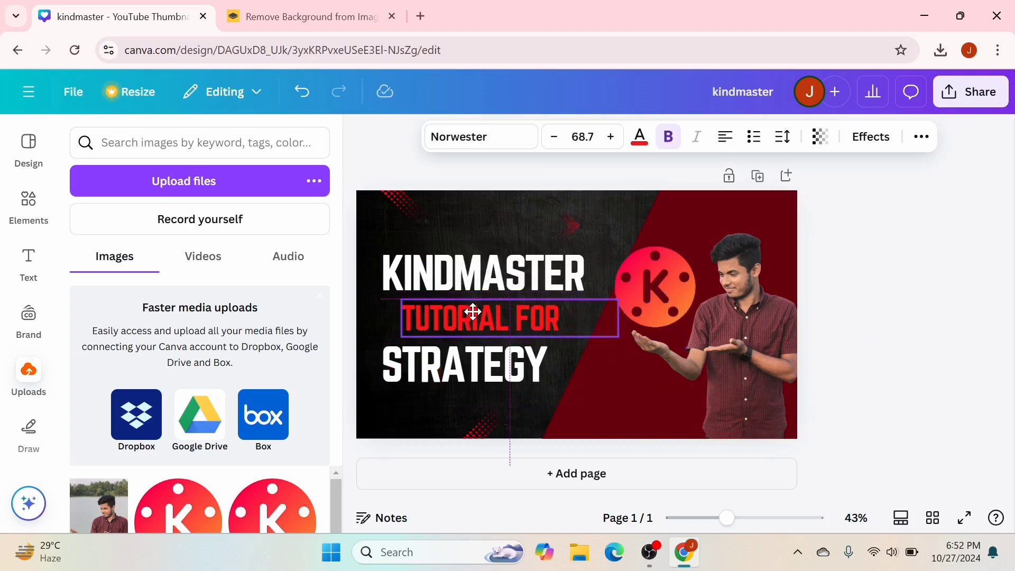
- Replace the title's last line, STRATEGY, with BEGINNER
{"action": "double_click", "coordinate": [465, 365]}
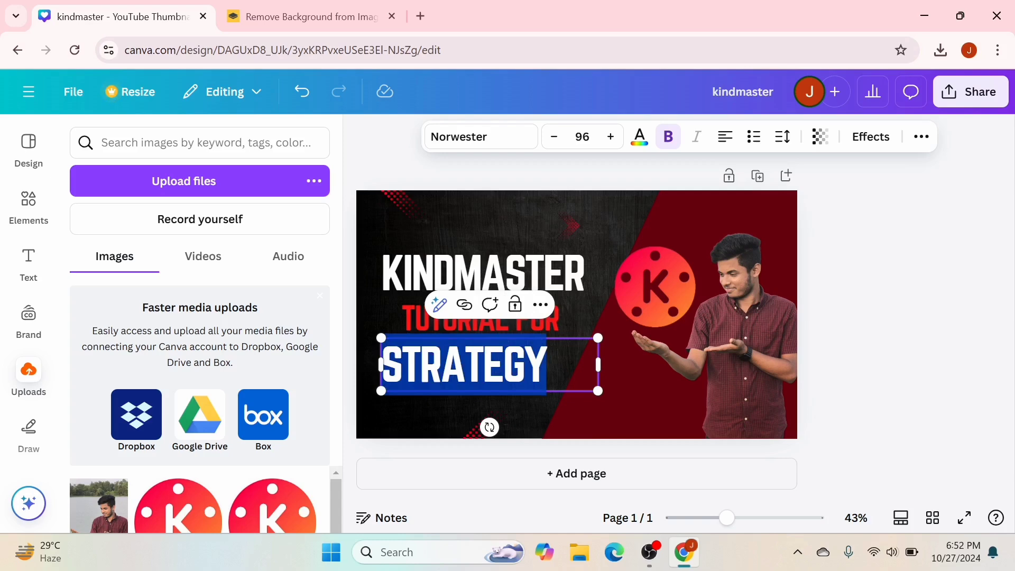
{"action": "key", "text": "BackSpace"}
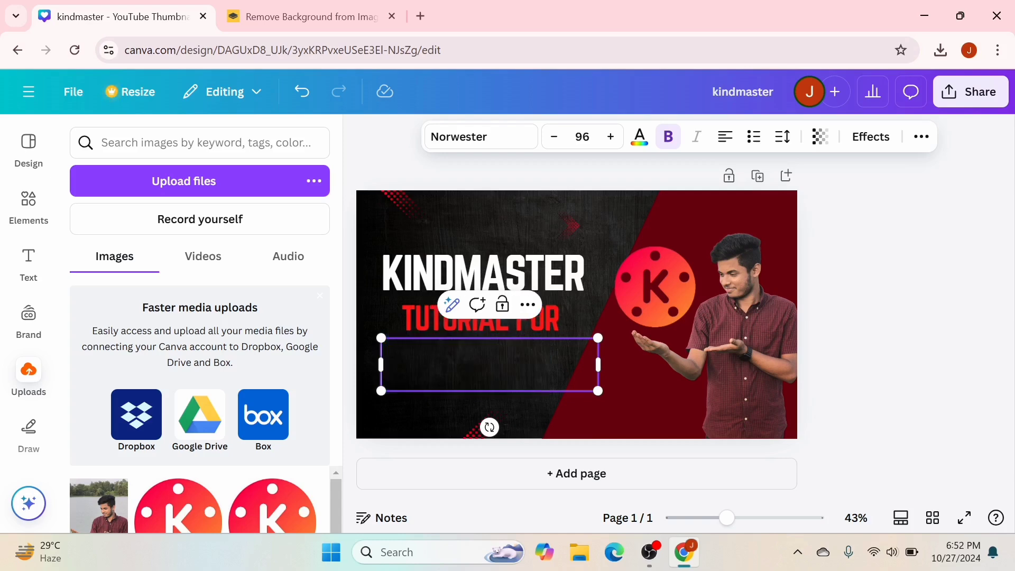
{"action": "left_click", "coordinate": [940, 365]}
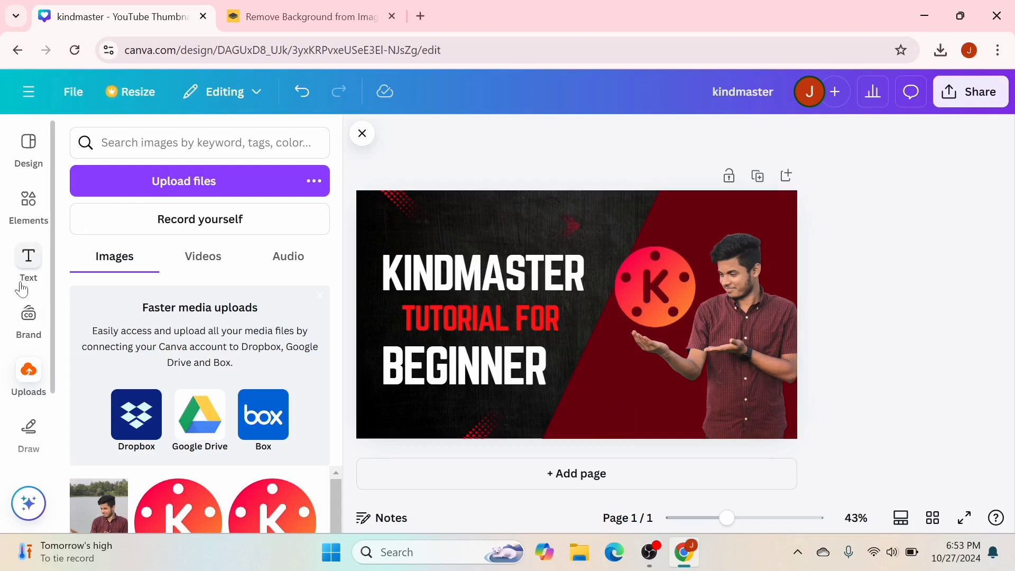
- Add the recently used turquoise PARTY text style to the thumbnail
{"action": "left_click", "coordinate": [28, 259]}
{"action": "scroll", "coordinate": [125, 468], "scroll_direction": "down", "scroll_amount": 5}
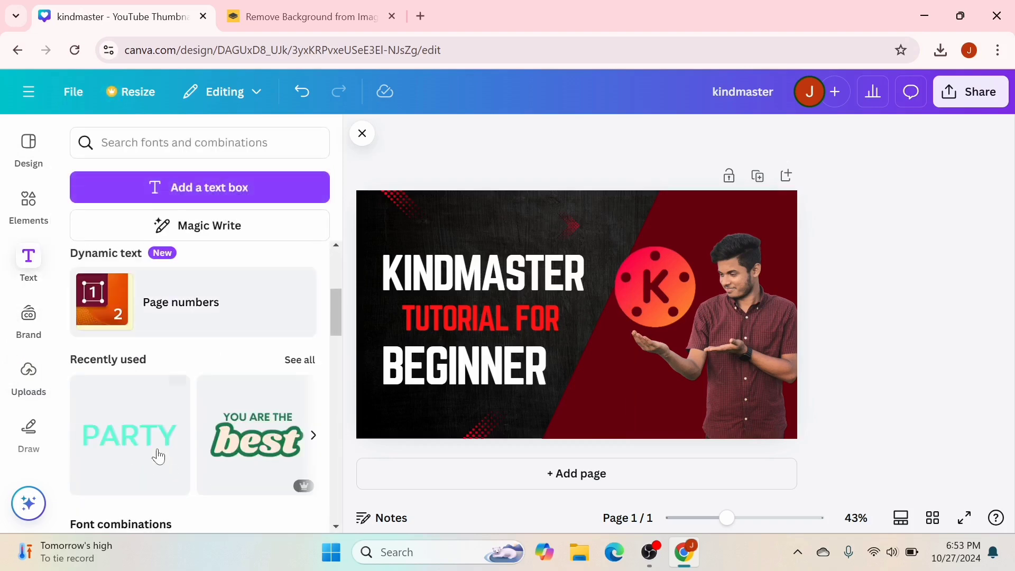
{"action": "scroll", "coordinate": [129, 431], "scroll_direction": "down", "scroll_amount": 5}
{"action": "scroll", "coordinate": [136, 424], "scroll_direction": "up", "scroll_amount": 2}
{"action": "scroll", "coordinate": [186, 379], "scroll_direction": "up", "scroll_amount": 2}
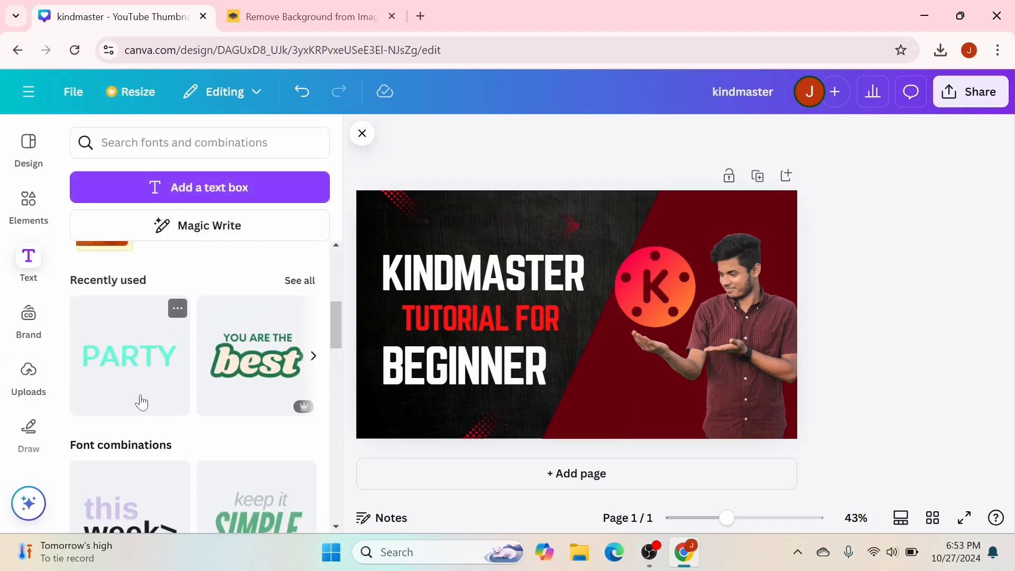
{"action": "left_click_drag", "start_coordinate": [132, 367], "coordinate": [507, 410]}
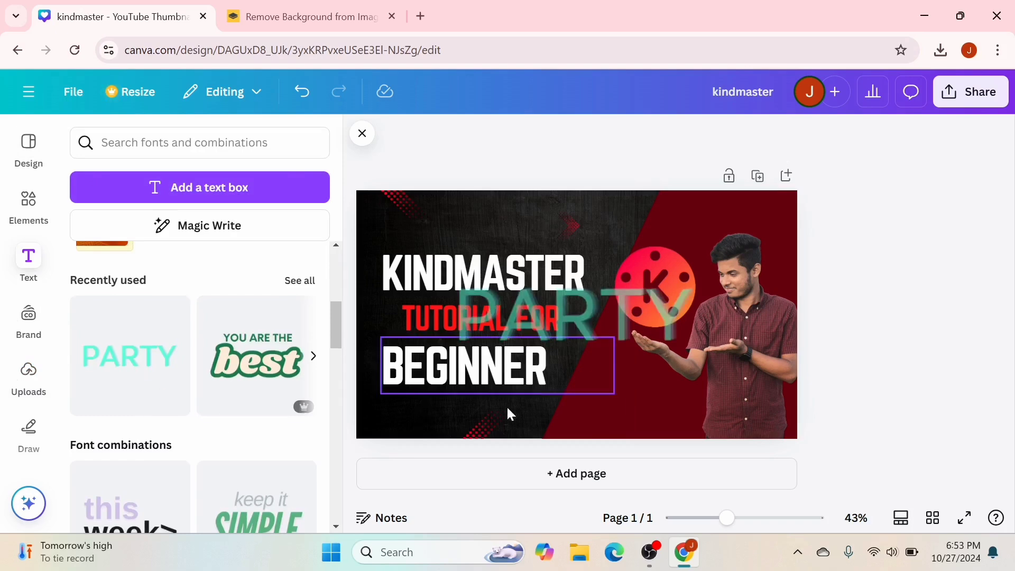
{"action": "left_click", "coordinate": [609, 319]}
{"action": "left_click_drag", "start_coordinate": [609, 318], "coordinate": [609, 318]}
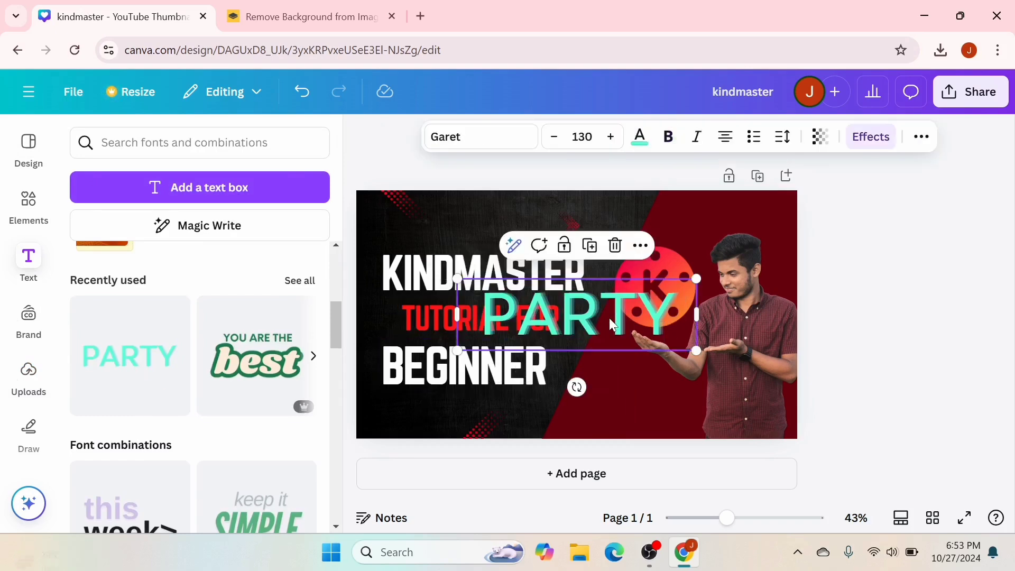
- Change the turquoise PARTY text to 2024
{"action": "double_click", "coordinate": [609, 318]}
{"action": "key", "text": "BackSpace"}
{"action": "type", "text": "2024"}
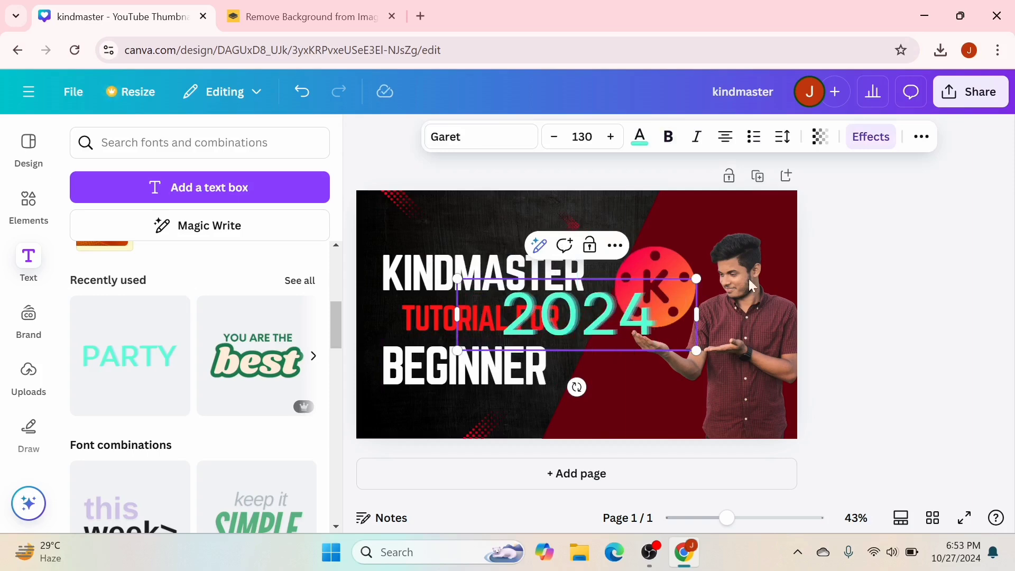
{"action": "left_click", "coordinate": [952, 316]}
- Shrink the turquoise 2024 text to about size 80 and position it directly below BEGINNER
{"action": "left_click_drag", "start_coordinate": [644, 304], "coordinate": [535, 362]}
{"action": "left_click_drag", "start_coordinate": [590, 410], "coordinate": [497, 382]}
{"action": "left_click_drag", "start_coordinate": [393, 361], "coordinate": [433, 404]}
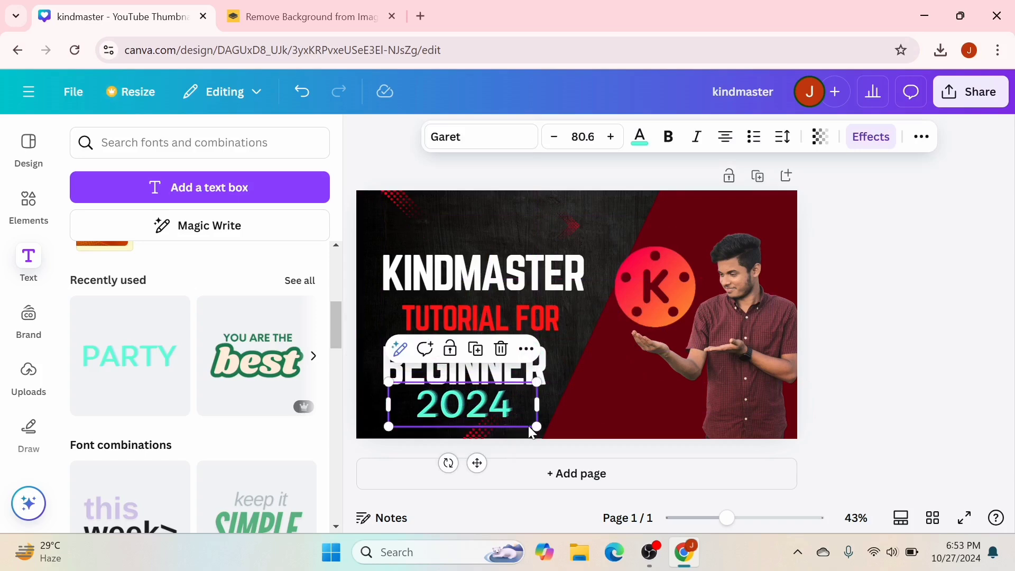
{"action": "left_click_drag", "start_coordinate": [534, 421], "coordinate": [532, 417]}
{"action": "left_click", "coordinate": [935, 380]}
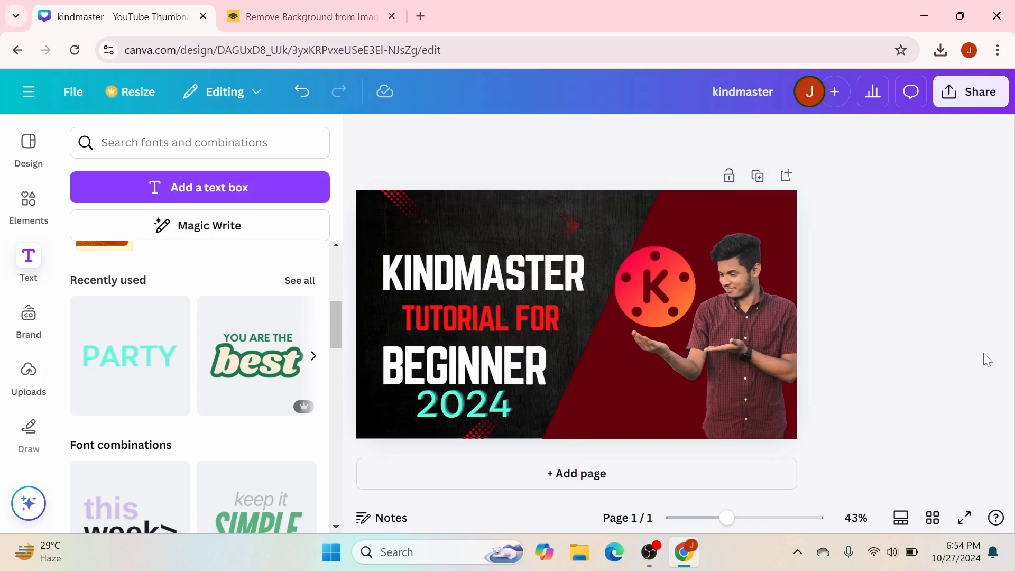
- Download the finished thumbnail as a PNG at 1,280 × 720 px
{"action": "left_click", "coordinate": [975, 103]}
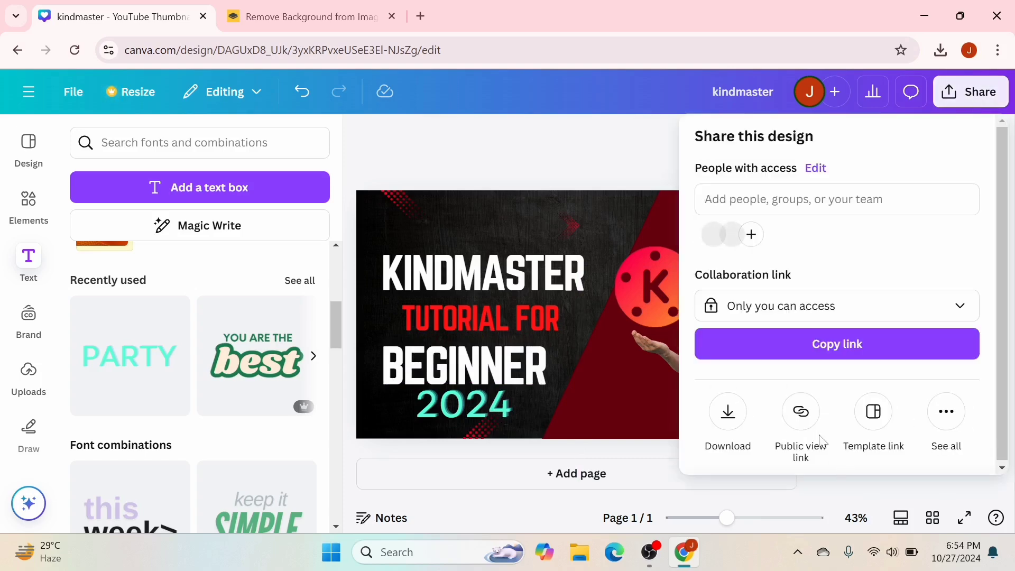
{"action": "left_click", "coordinate": [724, 421]}
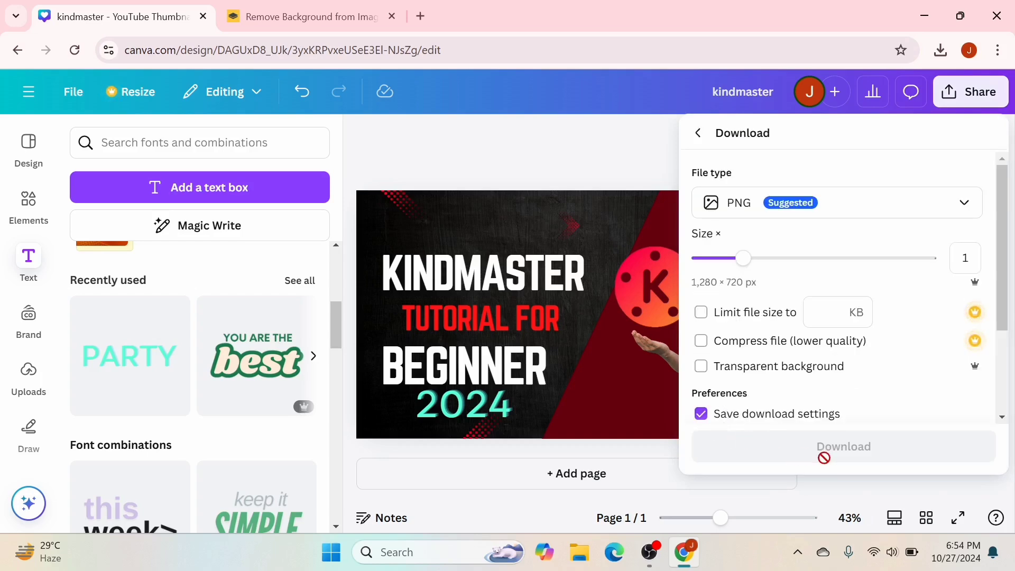
{"action": "left_click", "coordinate": [841, 457]}
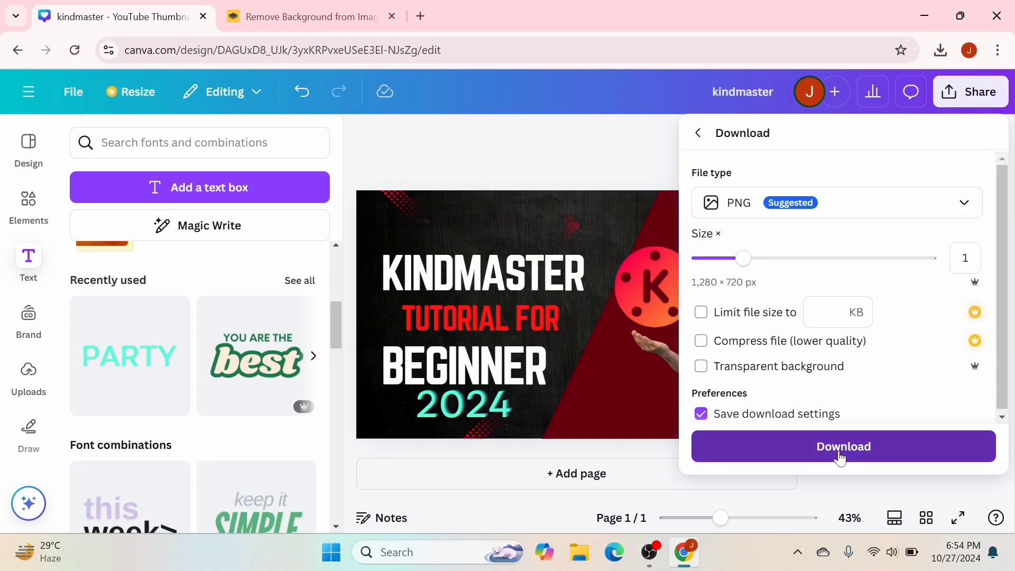